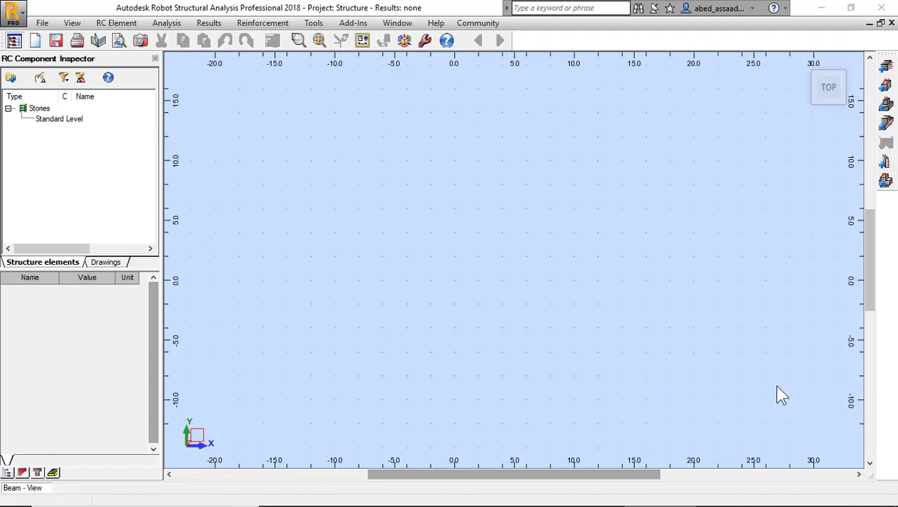
Create a new foundation as a two-column spread footing and apply that geometry
right_click(708, 262)
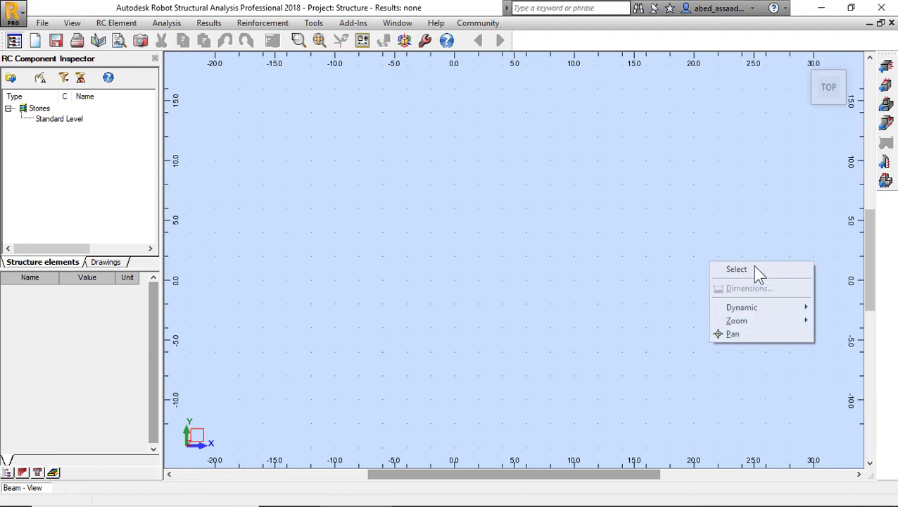
left_click(755, 269)
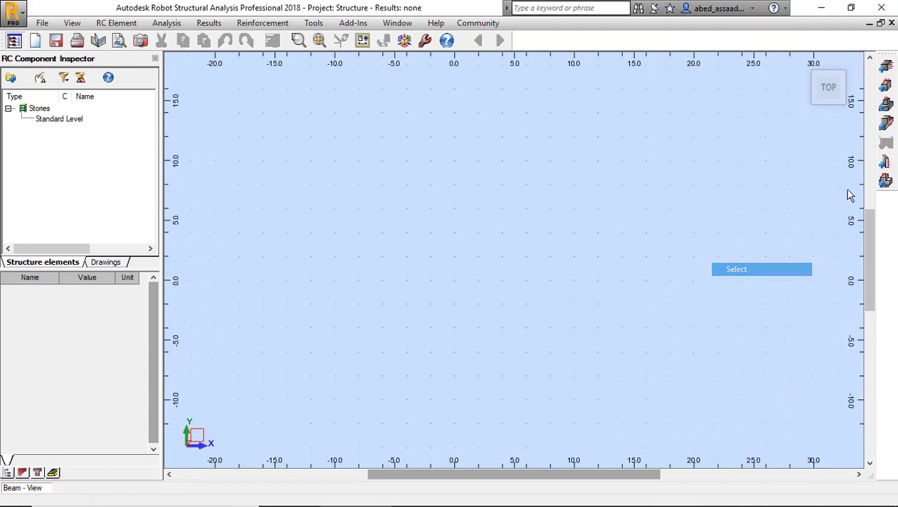
left_click(887, 106)
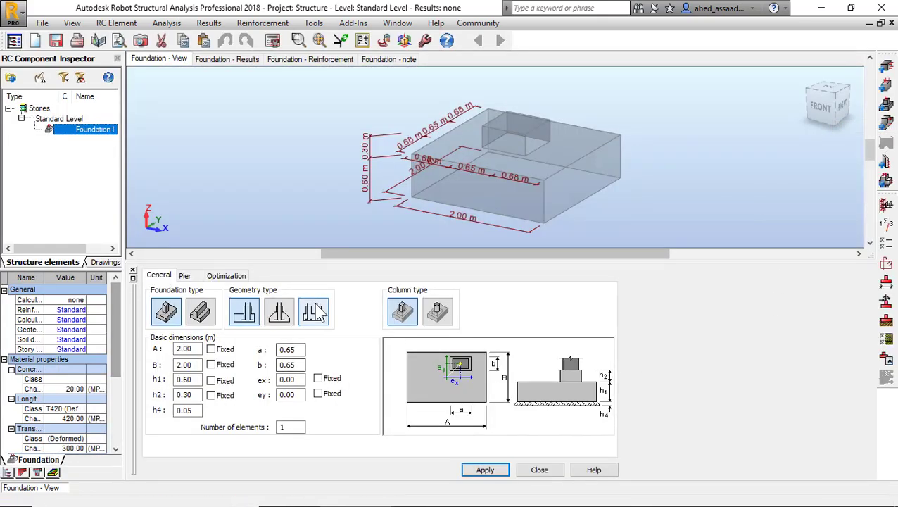
left_click(314, 312)
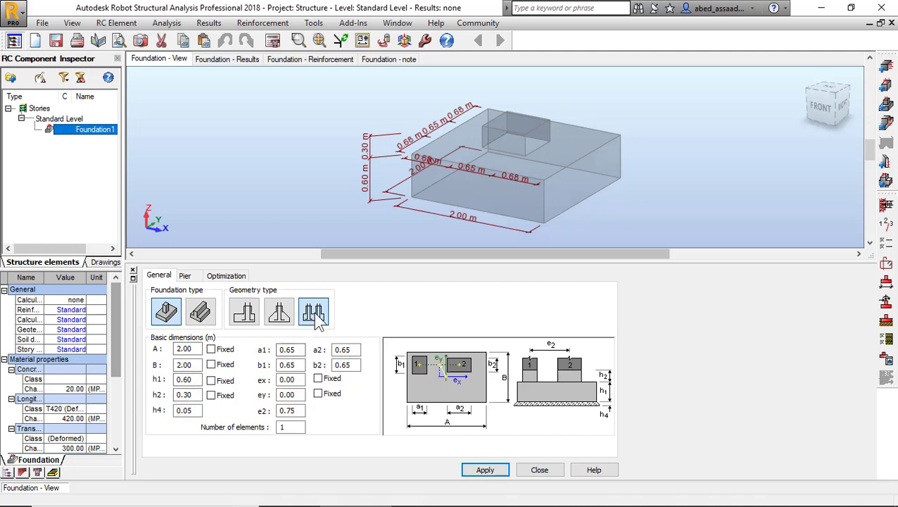
left_click(484, 470)
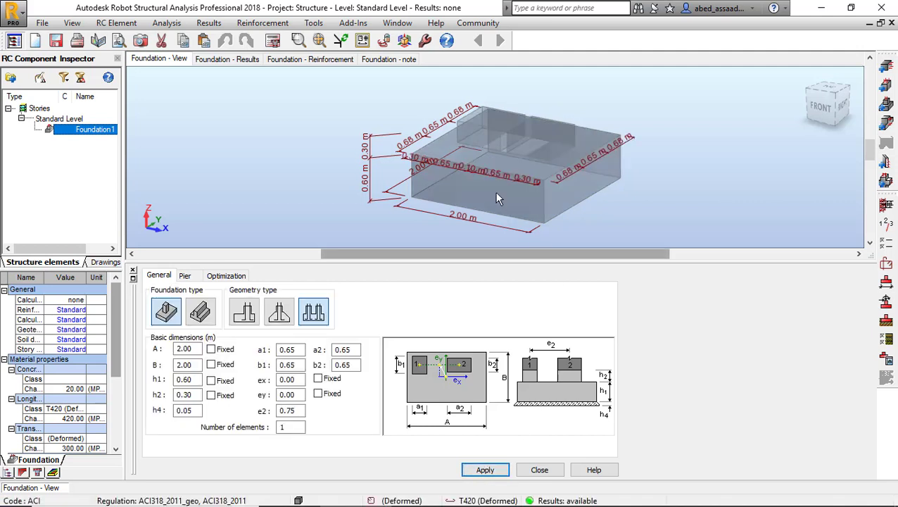
Set footing length A to 5.5 m, width B to 2.5 m, and column spacing e2 to 4 m
left_click_drag(196, 349, 172, 349)
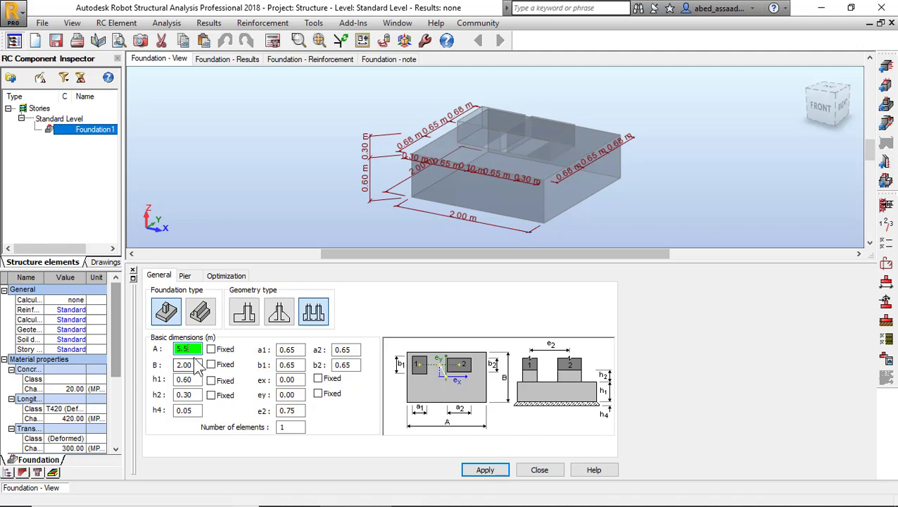
left_click_drag(199, 365, 170, 365)
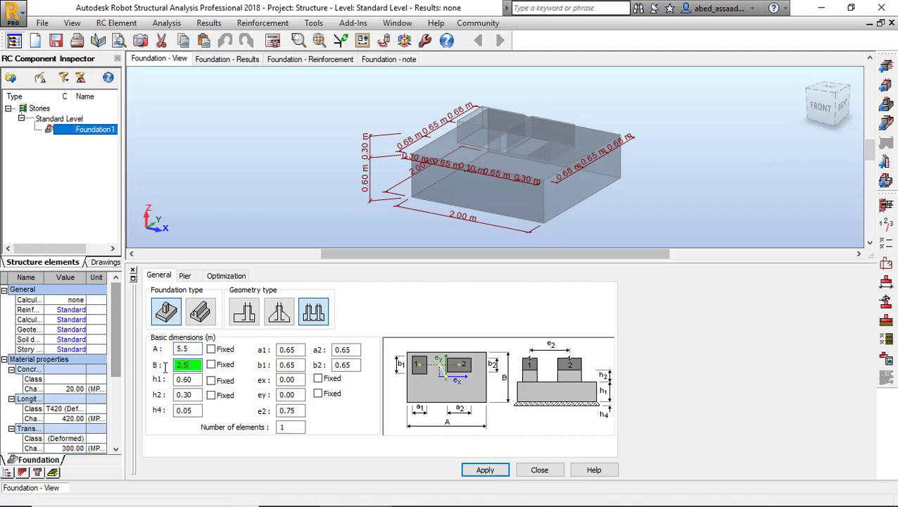
left_click_drag(194, 380, 174, 379)
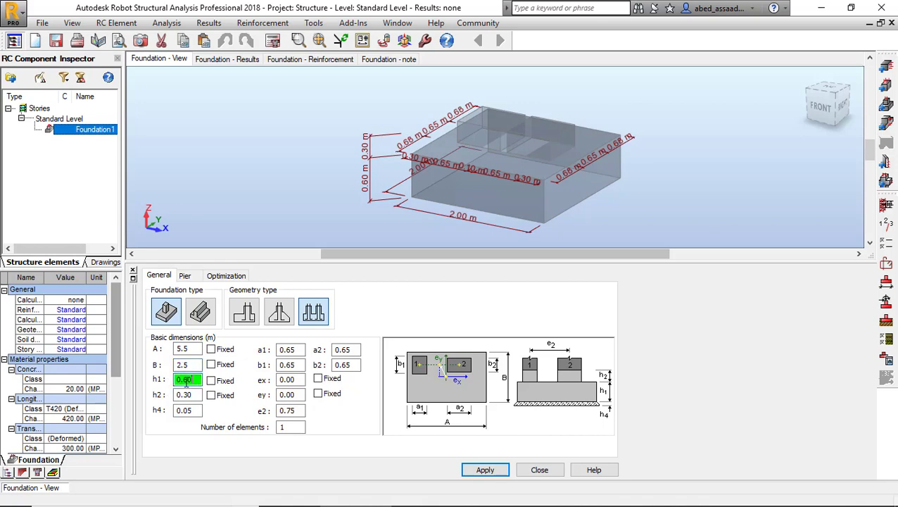
left_click(493, 472)
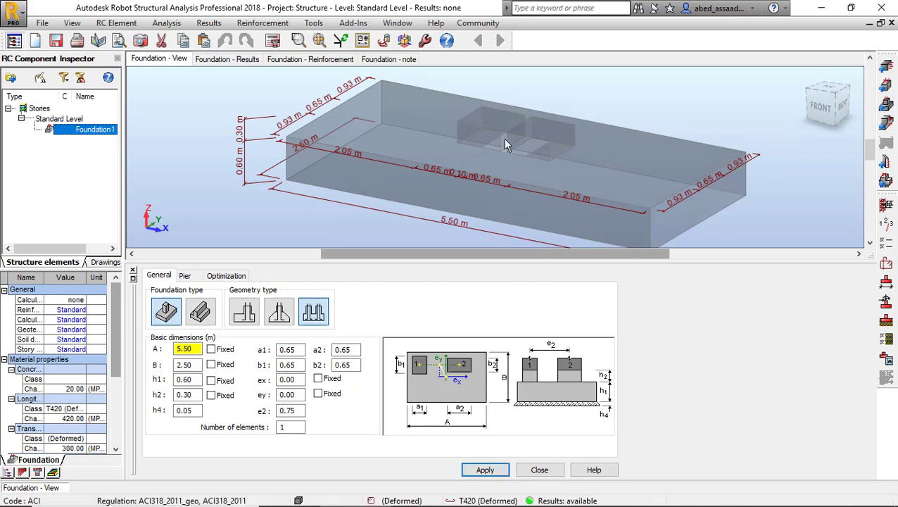
left_click_drag(303, 411, 281, 412)
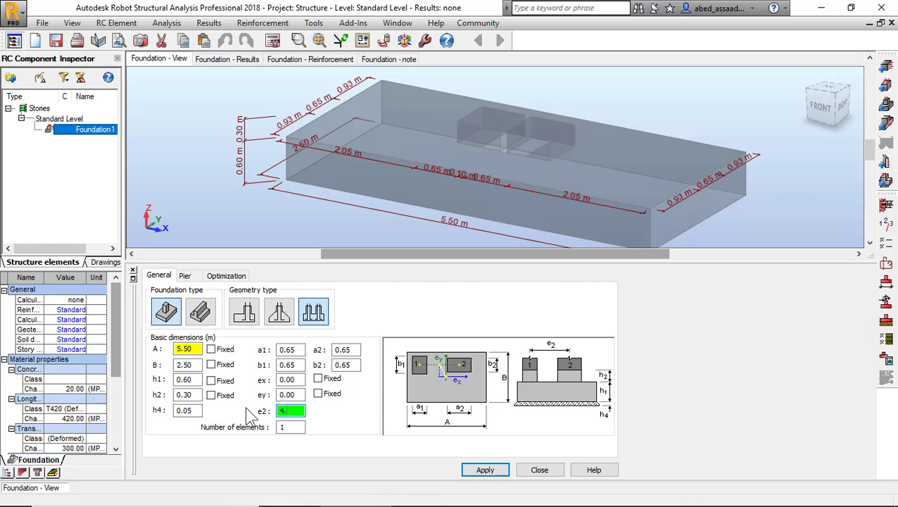
left_click(483, 470)
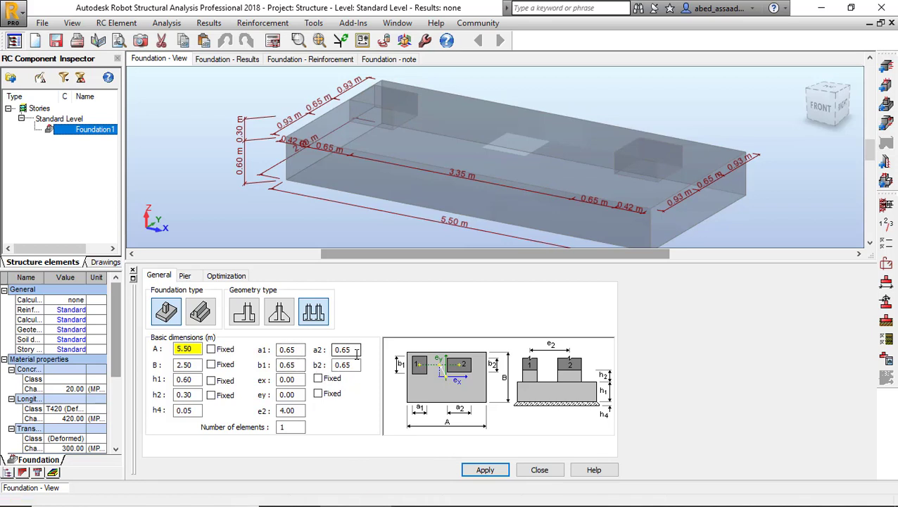
Enter column sizes a1=0.6, b1=0.3, a2=0.5, b2=0.3 m, dismissing the out-of-limits warnings
left_click_drag(302, 350, 262, 350)
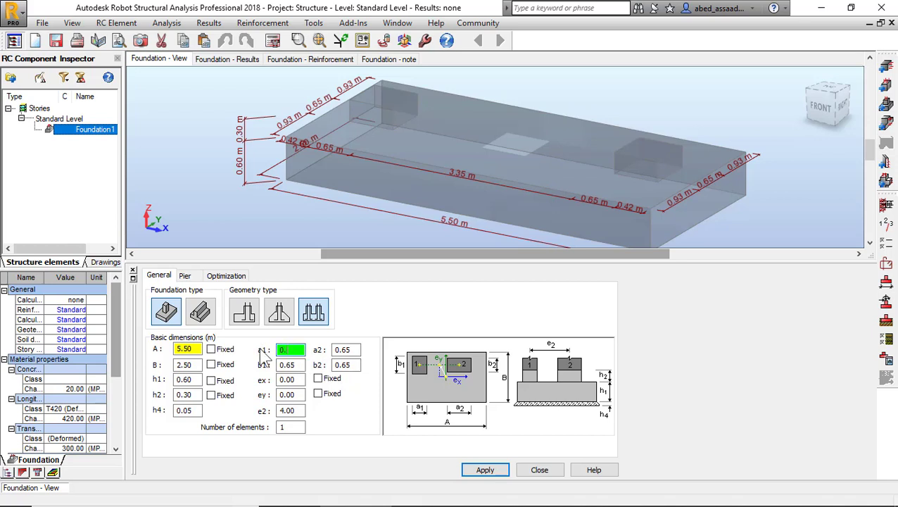
left_click_drag(301, 365, 257, 370)
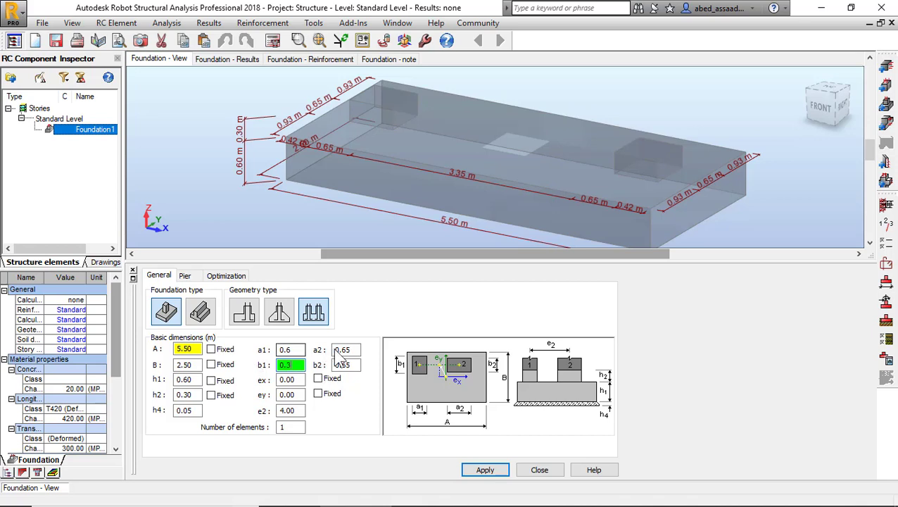
left_click_drag(337, 350, 364, 361)
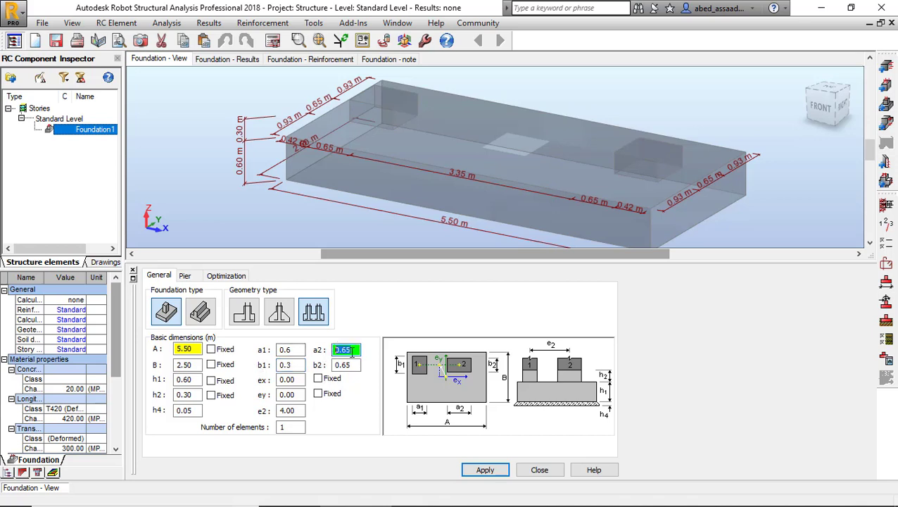
type("0.")
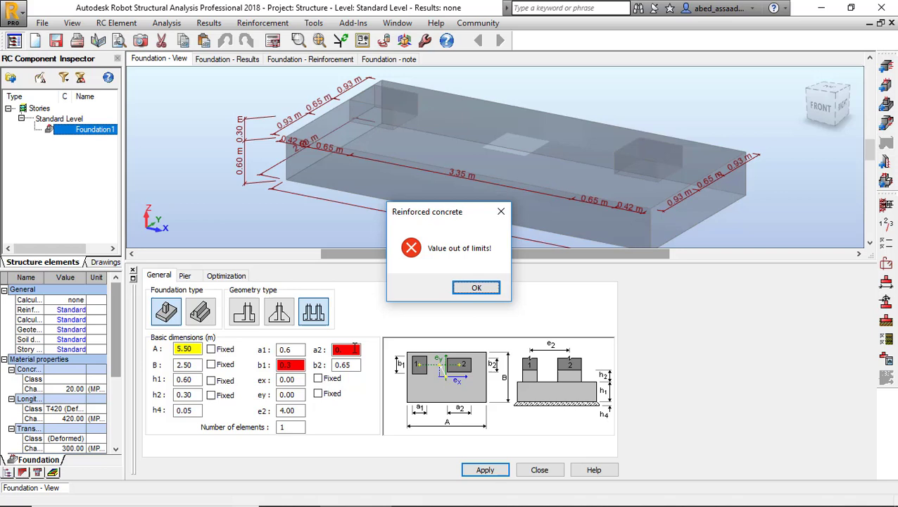
left_click(475, 288)
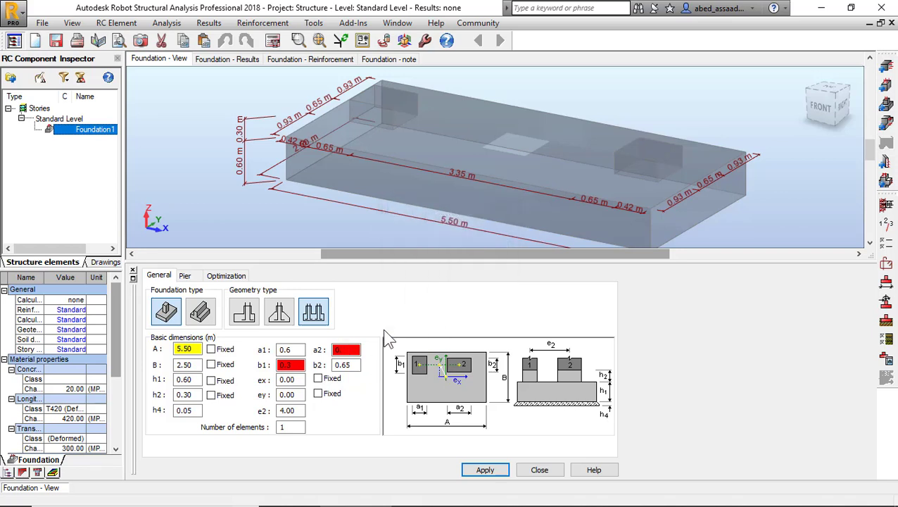
left_click(352, 364)
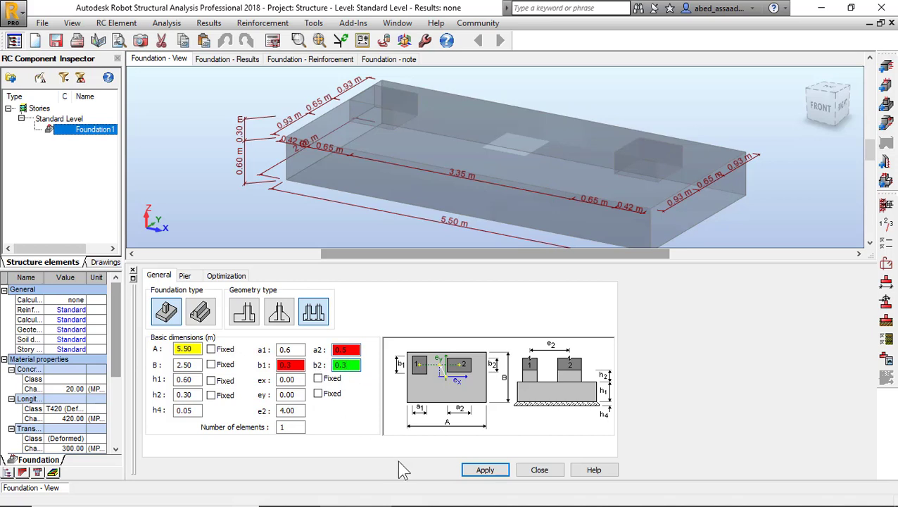
left_click(485, 470)
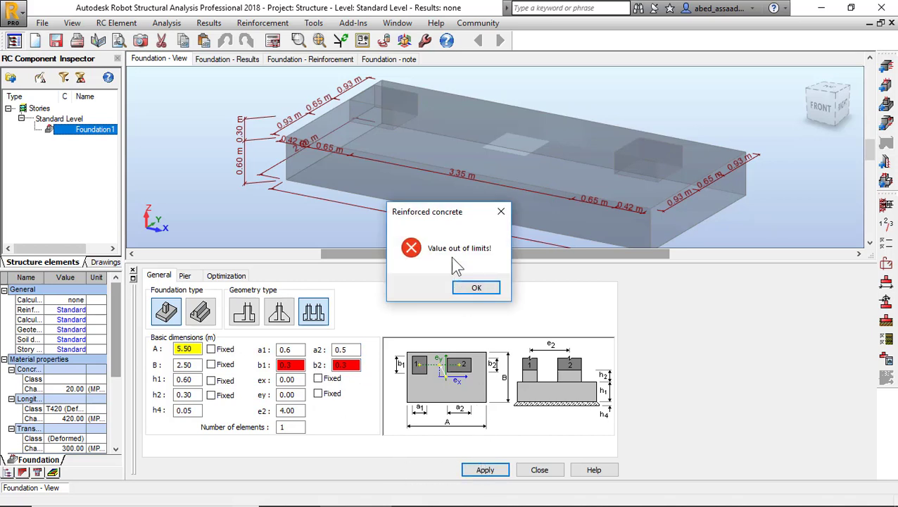
left_click(479, 287)
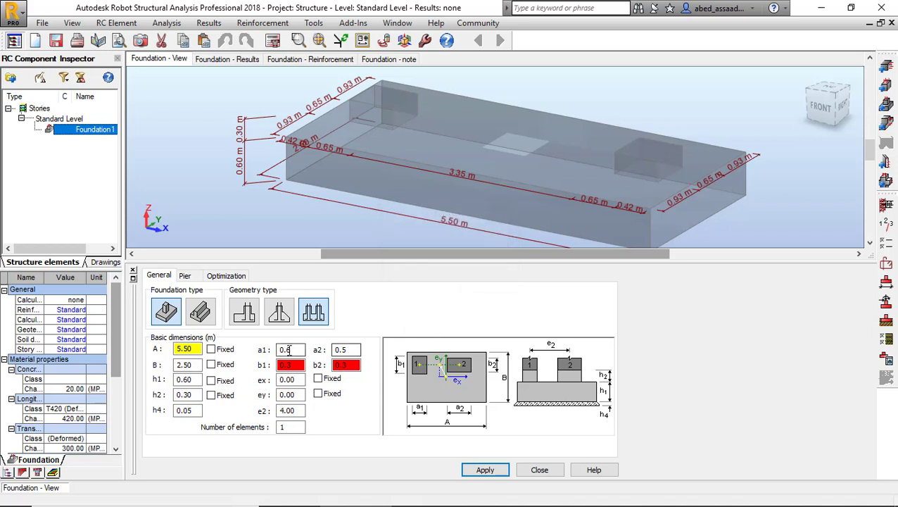
left_click(349, 350)
left_click(353, 362)
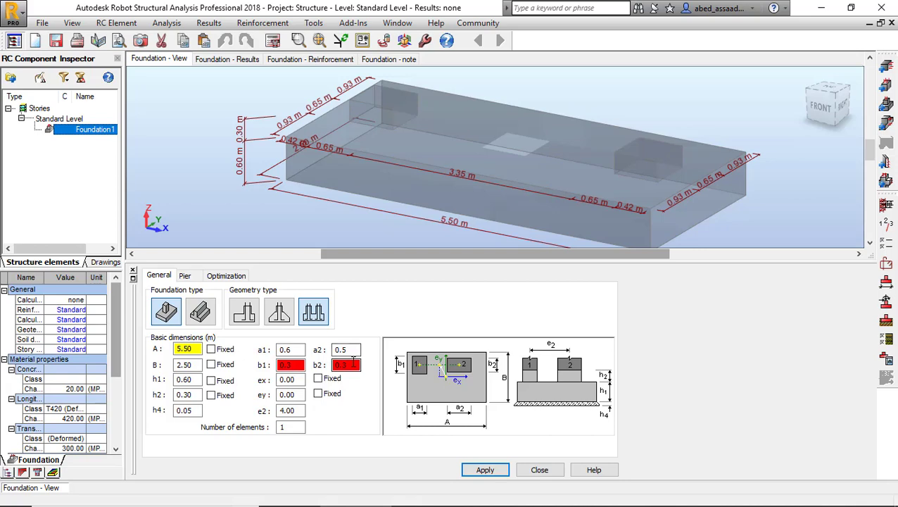
On the Pier tab, set pier 1 to 0.6 × 0.3 m and clear the out-of-limits warnings
left_click(186, 277)
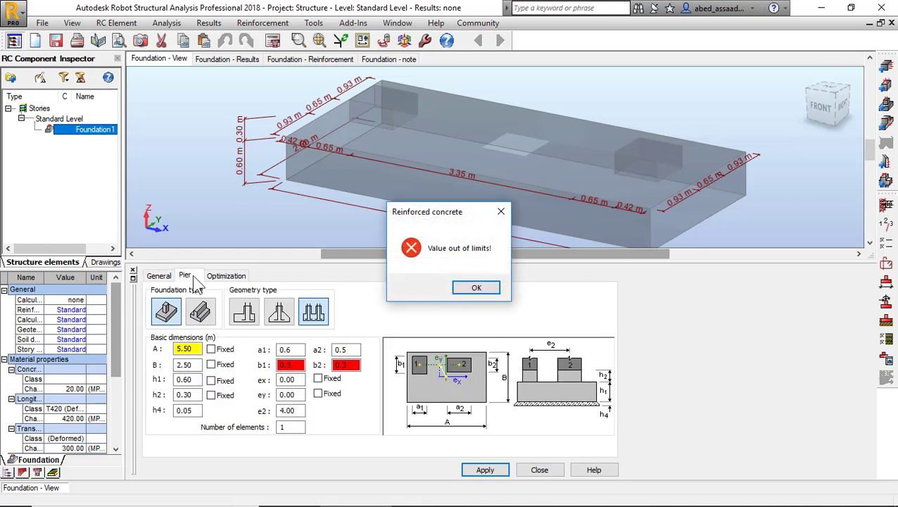
left_click(476, 288)
left_click_drag(201, 425, 136, 423)
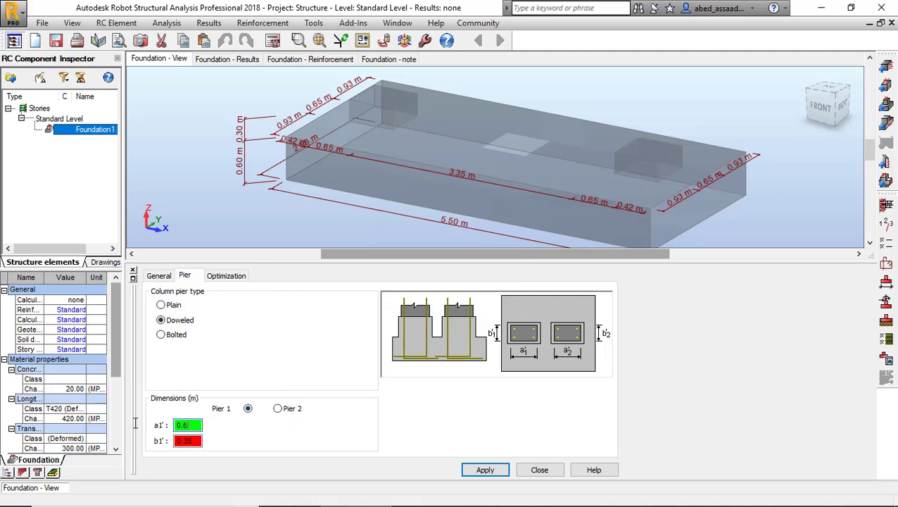
left_click_drag(200, 441, 161, 441)
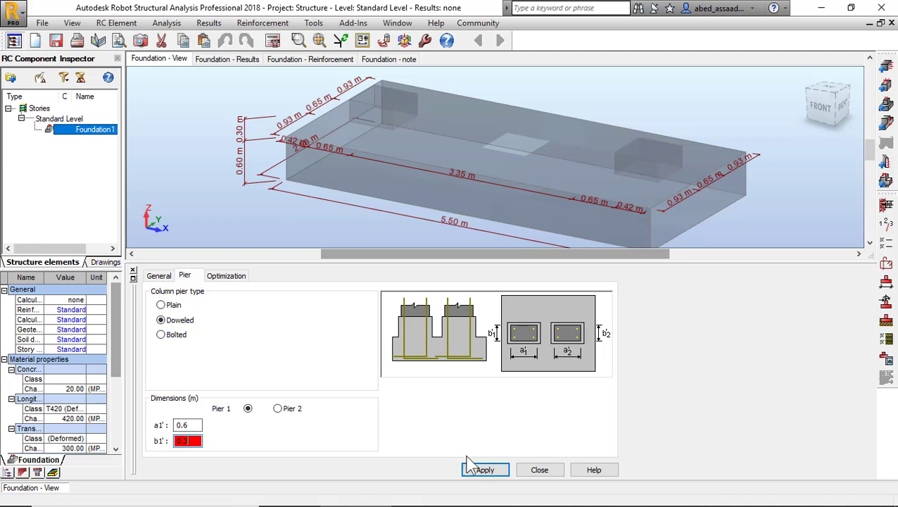
left_click(483, 471)
left_click(479, 287)
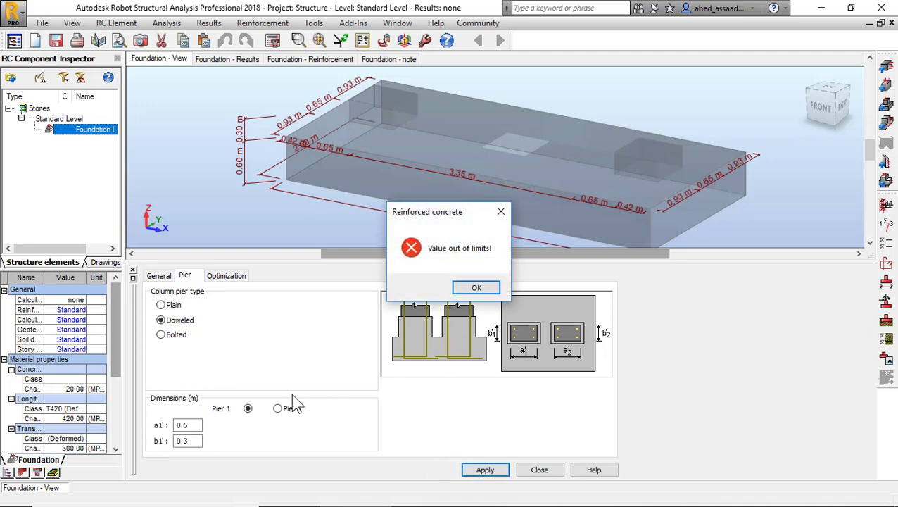
left_click(479, 288)
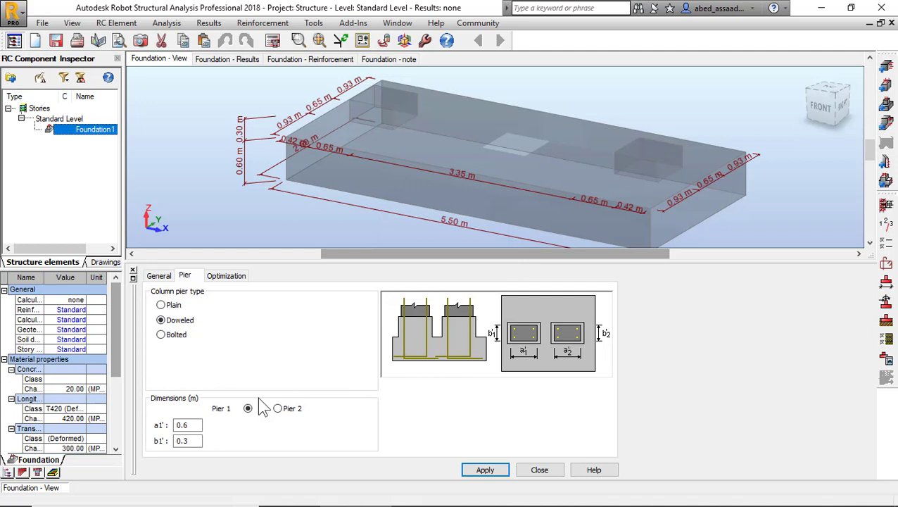
left_click(481, 287)
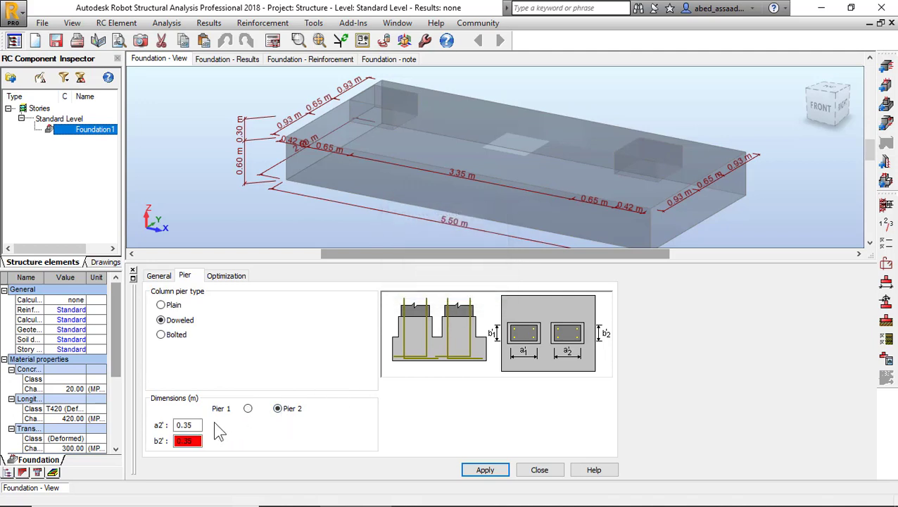
Set pier 2 to a2'=0.5 m and b2'=0.3 m and apply it
double_click(191, 425)
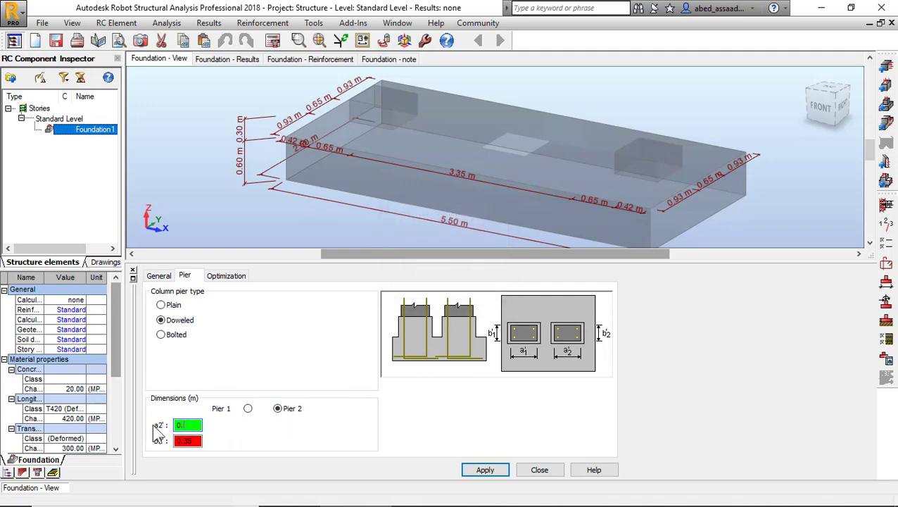
key("Tab")
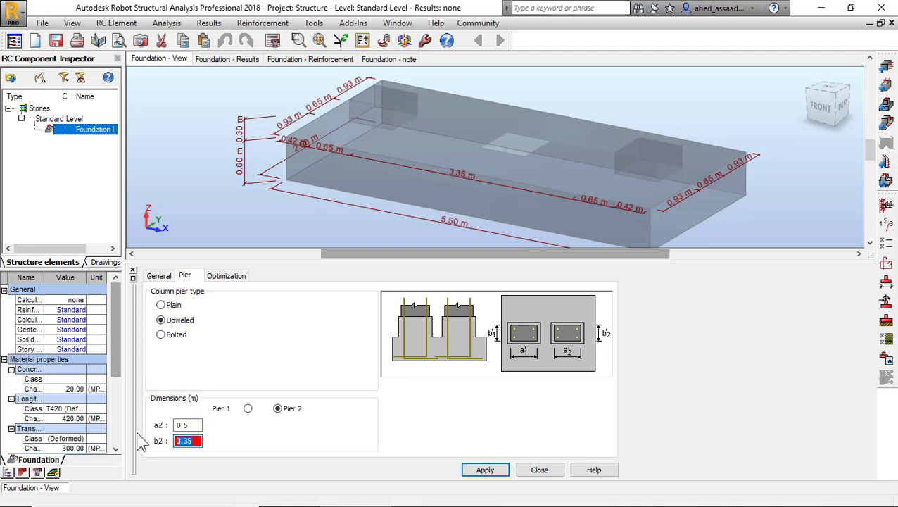
type("0.3")
left_click(473, 470)
left_click(474, 287)
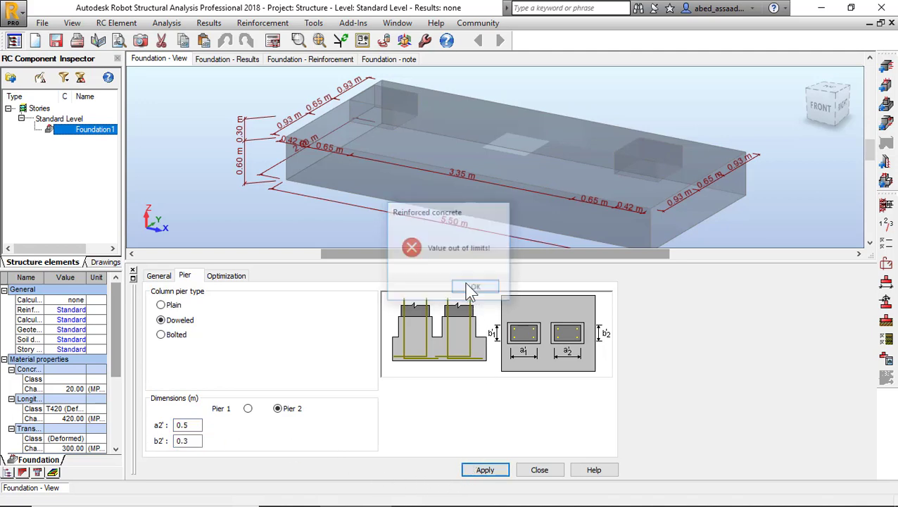
left_click(156, 276)
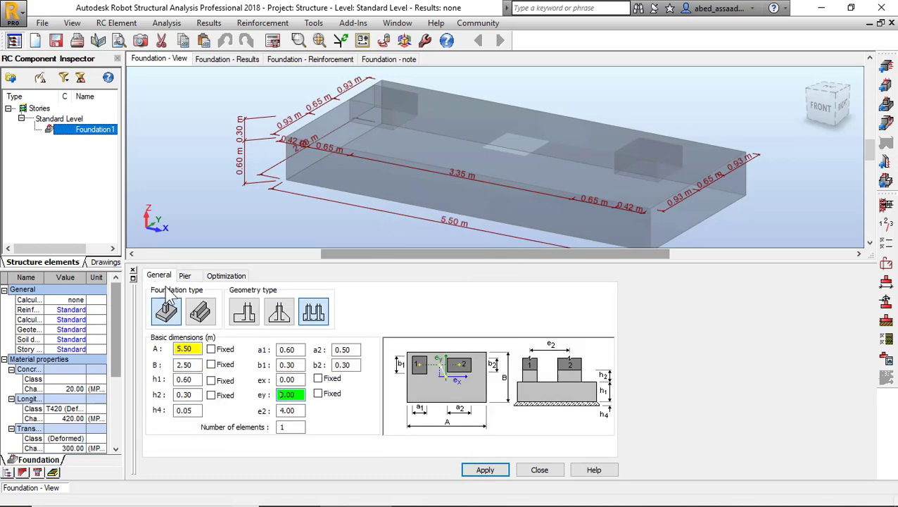
Apply the updated General geometry, then apply the Optimization settings
left_click(486, 472)
left_click(226, 276)
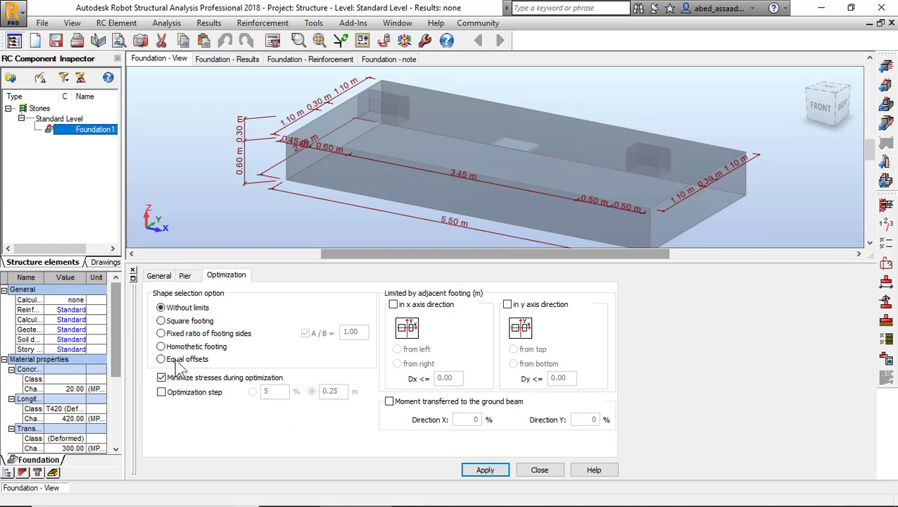
left_click(484, 472)
In Calculation Options, choose C25 concrete and allow 14 and 16 mm longitudinal bars
left_click(889, 250)
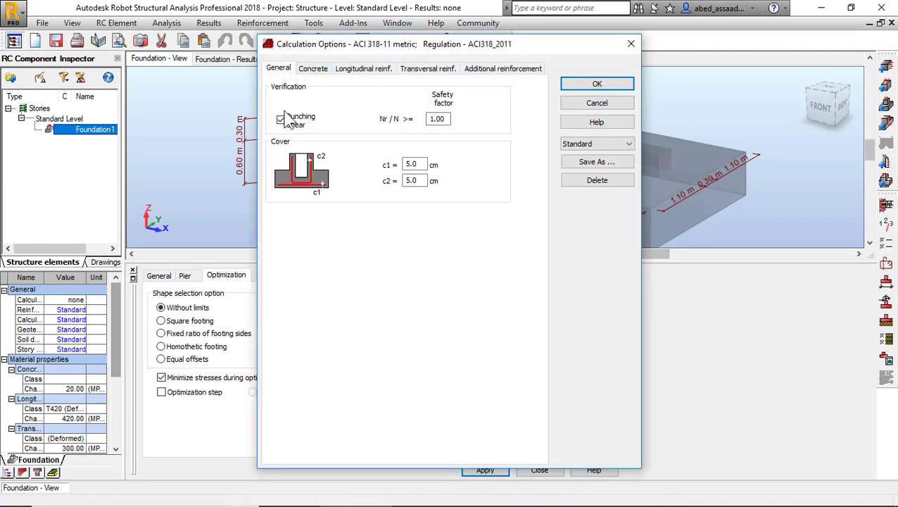
double_click(412, 164)
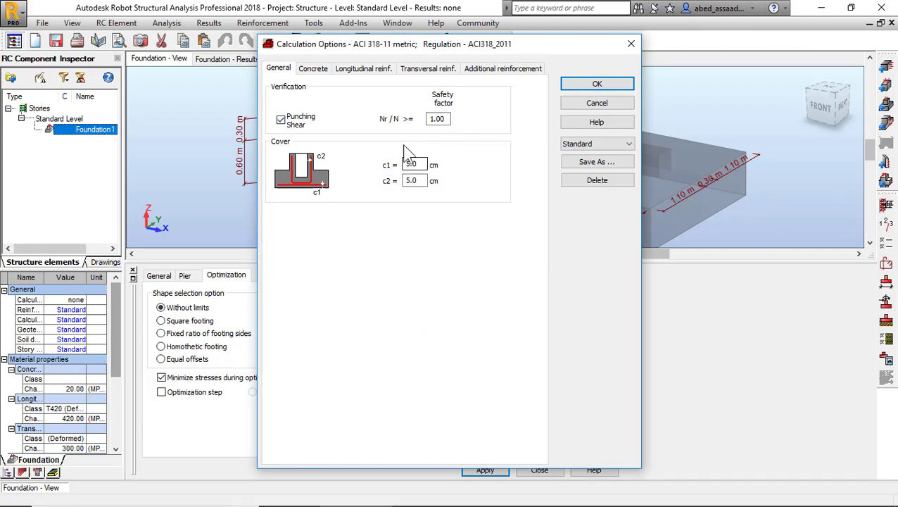
left_click(313, 68)
left_click(416, 111)
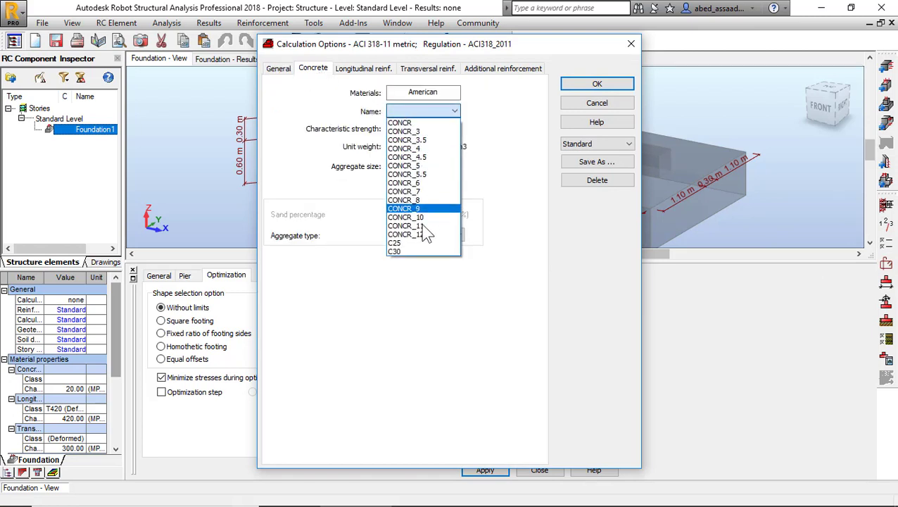
left_click(402, 243)
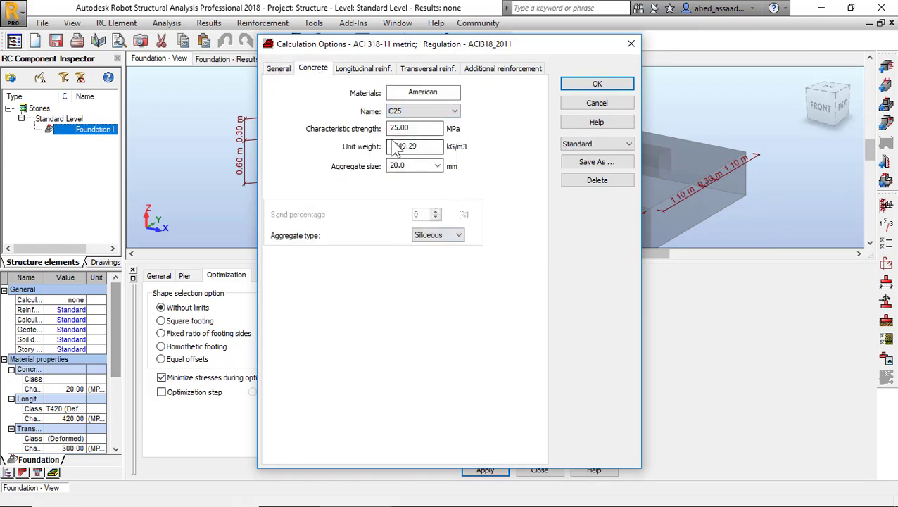
left_click(361, 71)
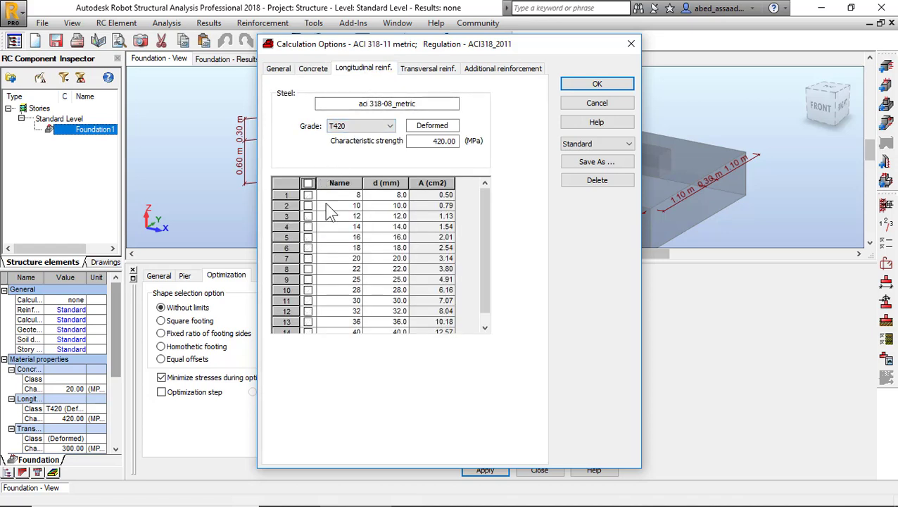
left_click(308, 226)
left_click(308, 237)
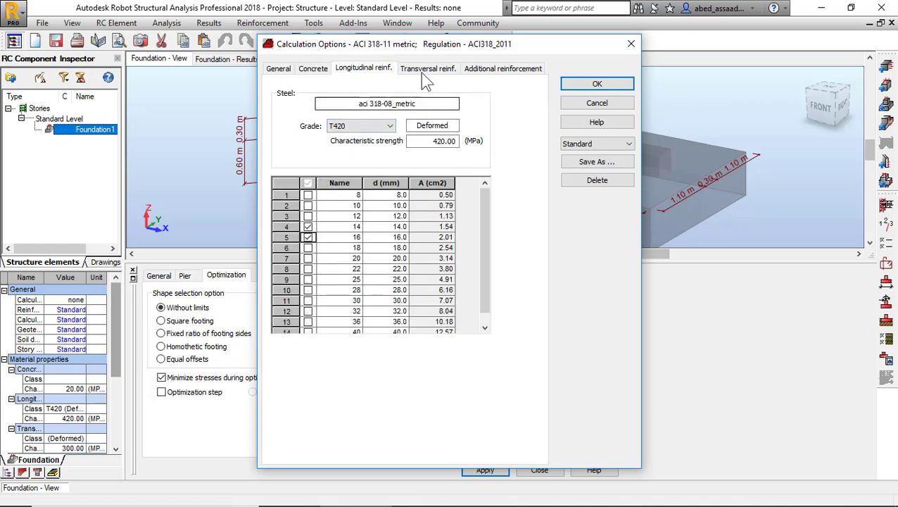
Use H240 steel for transversal bars and T420 14 mm for additional bars
left_click(427, 69)
left_click(389, 125)
left_click(345, 136)
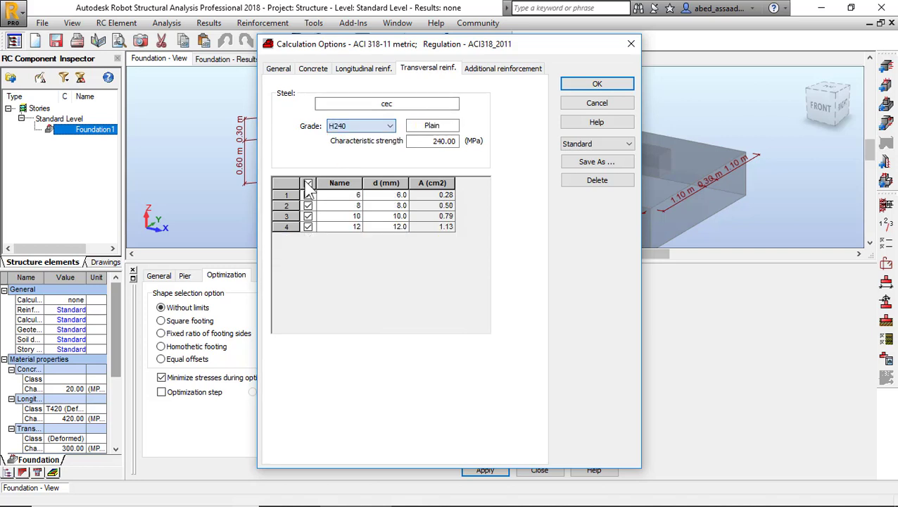
left_click(496, 68)
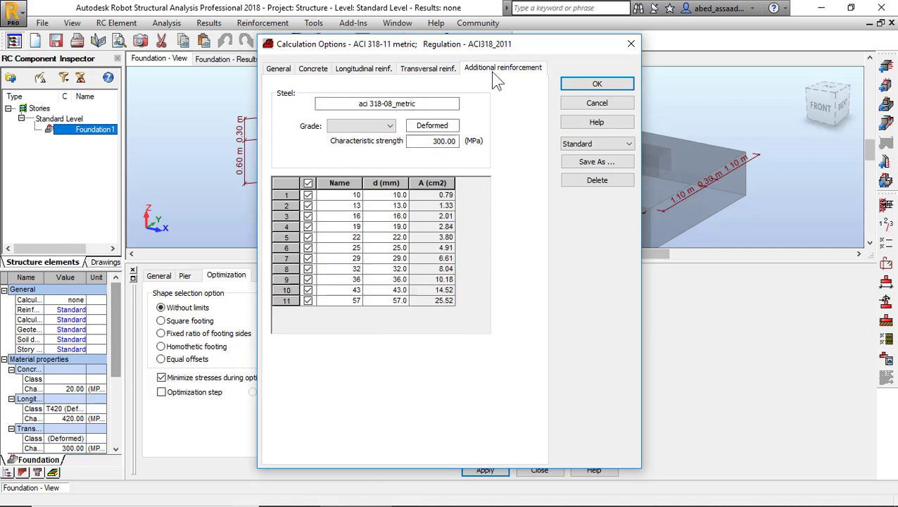
left_click(342, 127)
left_click(344, 143)
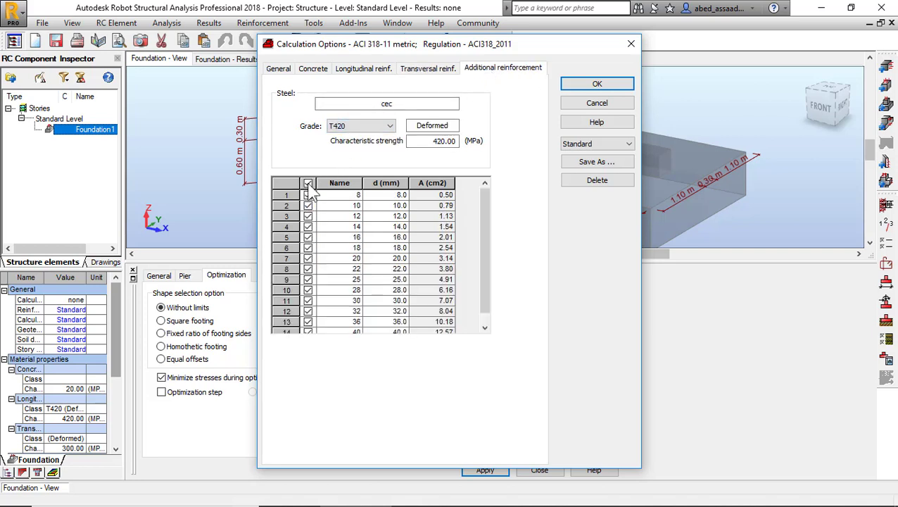
left_click(308, 226)
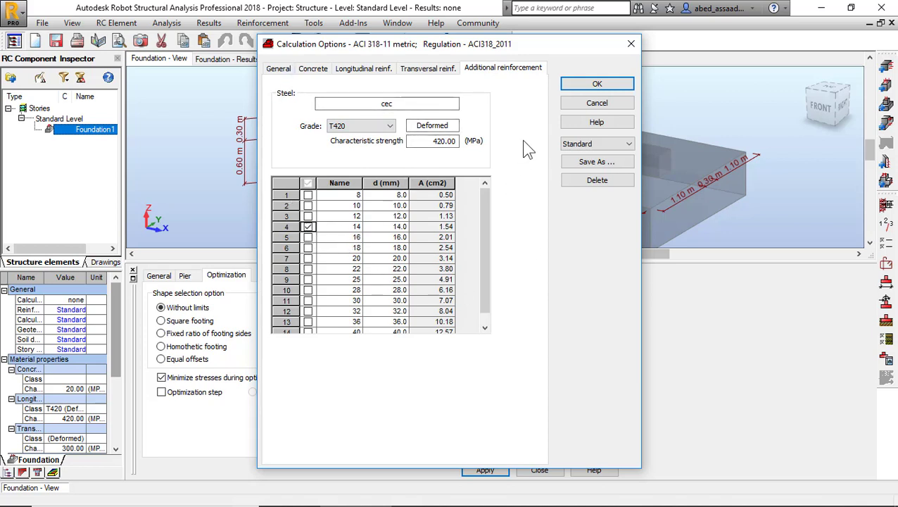
Select the Foundation reinforcement option set, review its tabs, and confirm
left_click(621, 145)
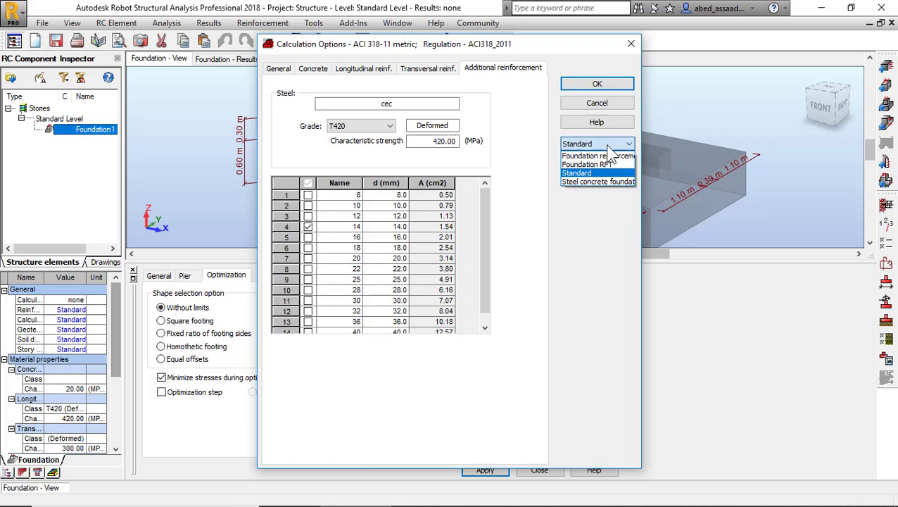
left_click(600, 156)
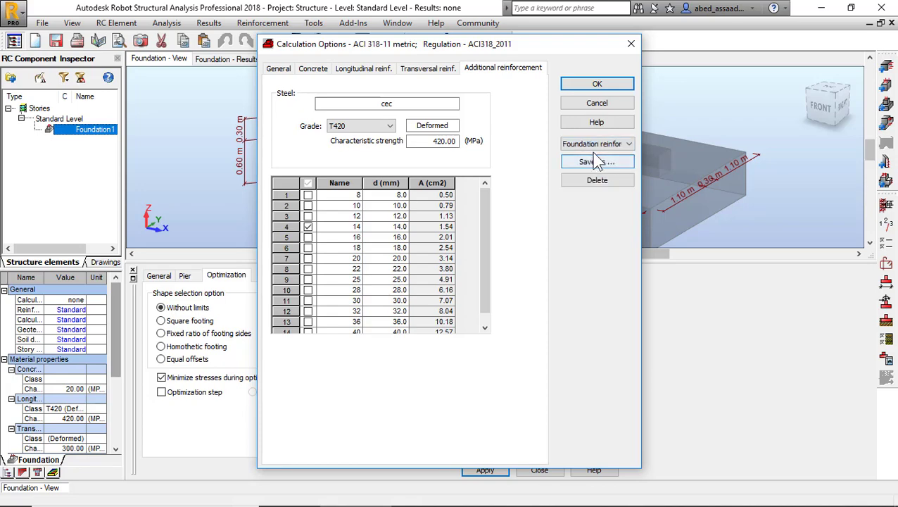
left_click(423, 71)
left_click(359, 70)
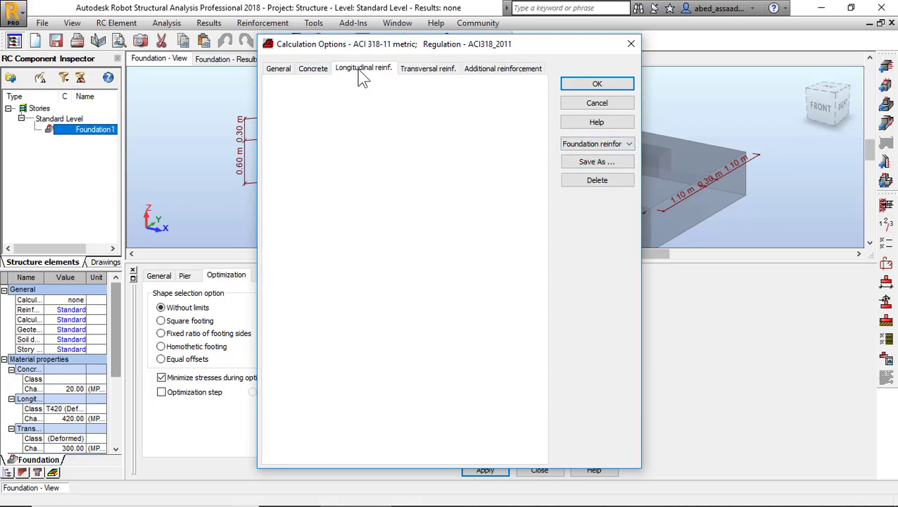
left_click(278, 69)
left_click(313, 69)
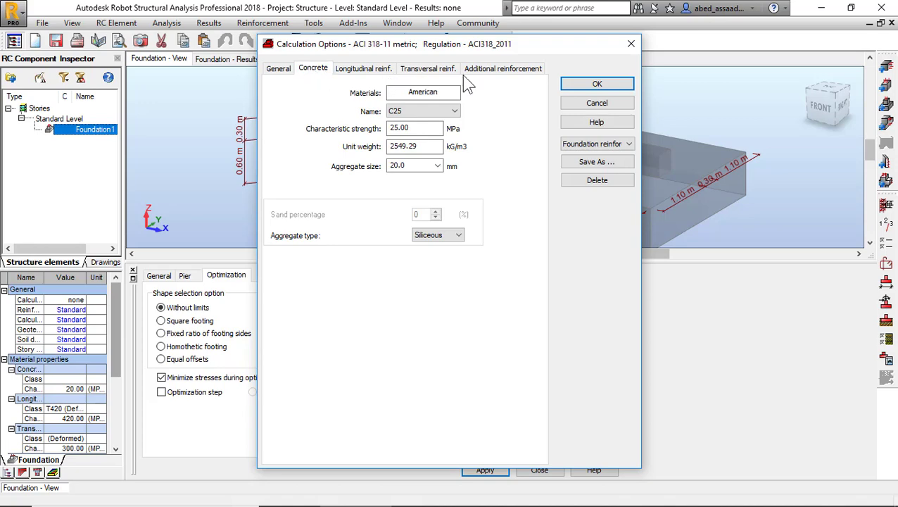
left_click(597, 84)
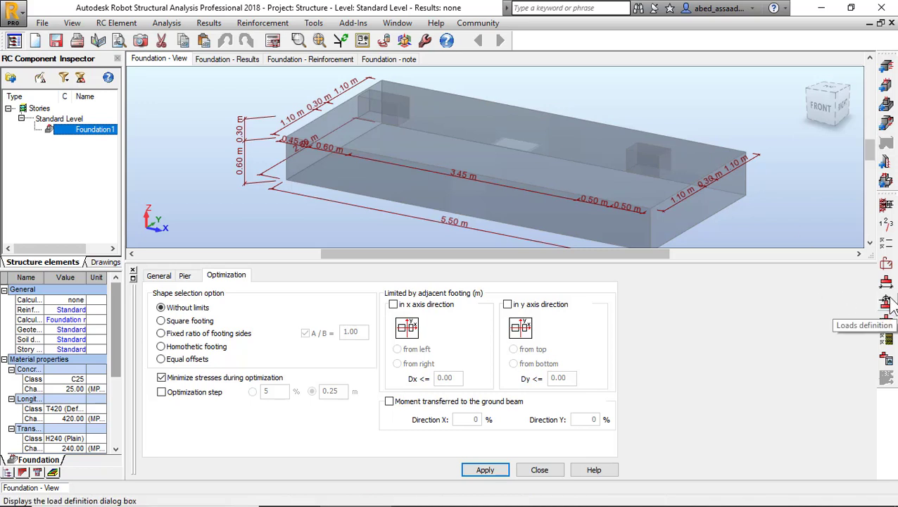
Add a dead load of 700 kN on pier 1 and 500 kN on pier 2
left_click(887, 302)
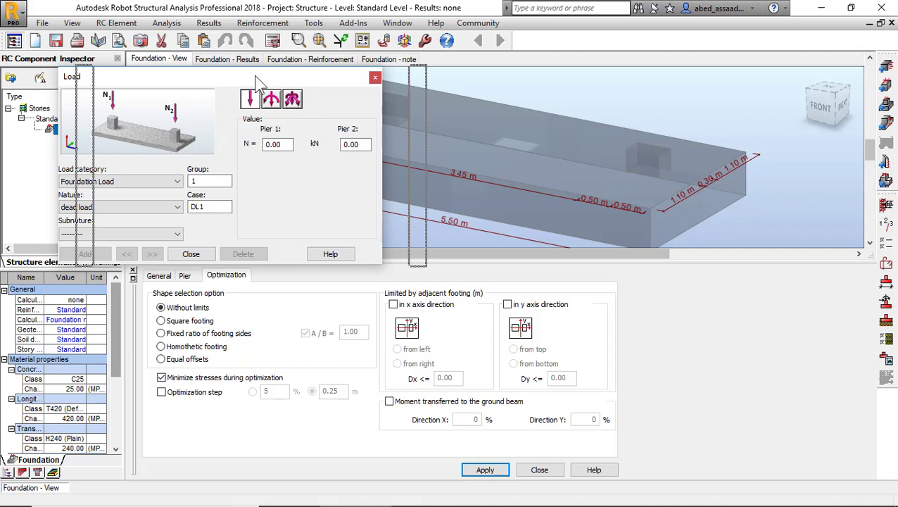
left_click_drag(195, 77, 255, 74)
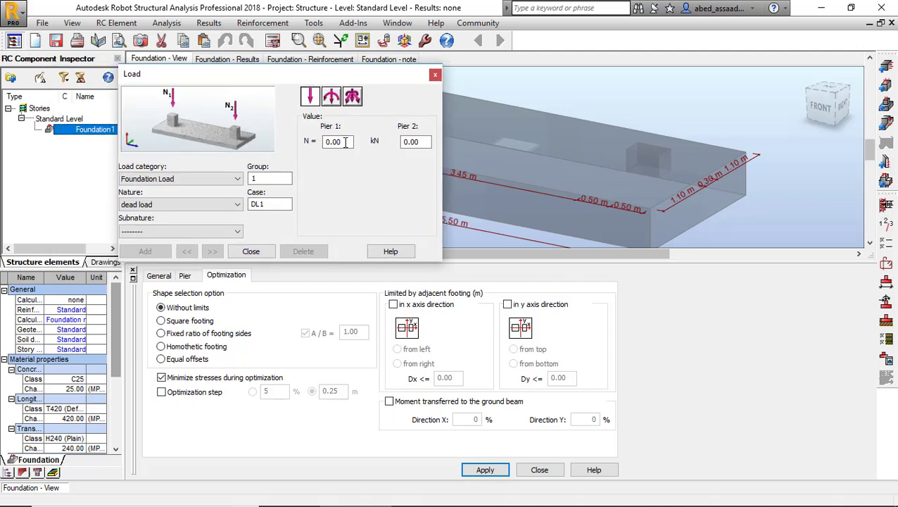
left_click_drag(346, 142, 310, 141)
type("60")
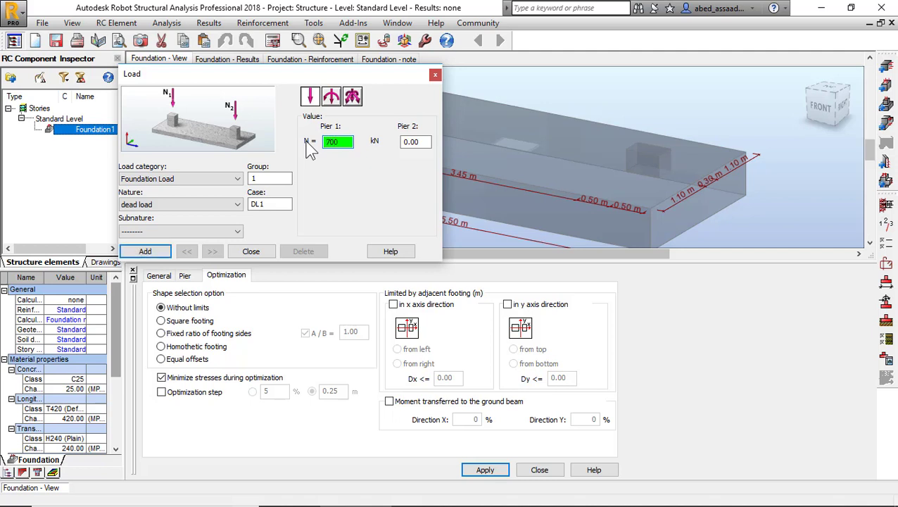
left_click_drag(426, 141, 407, 145)
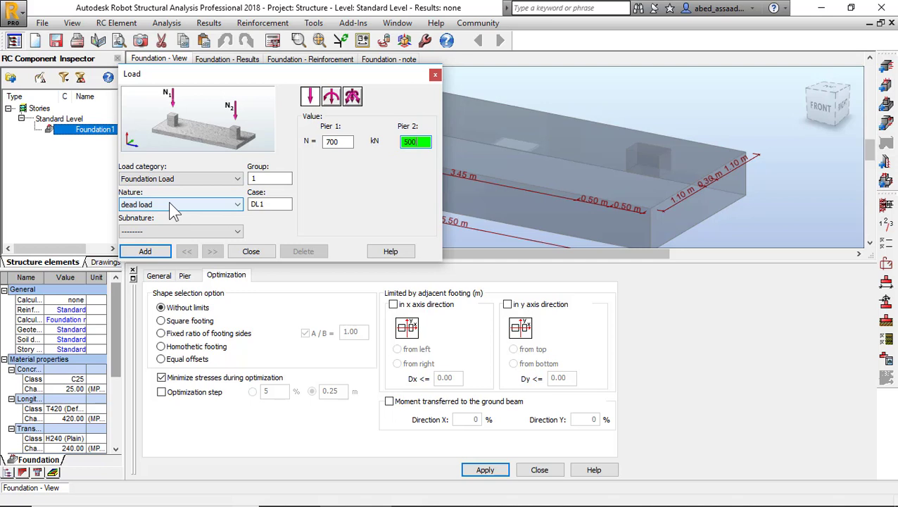
left_click(156, 254)
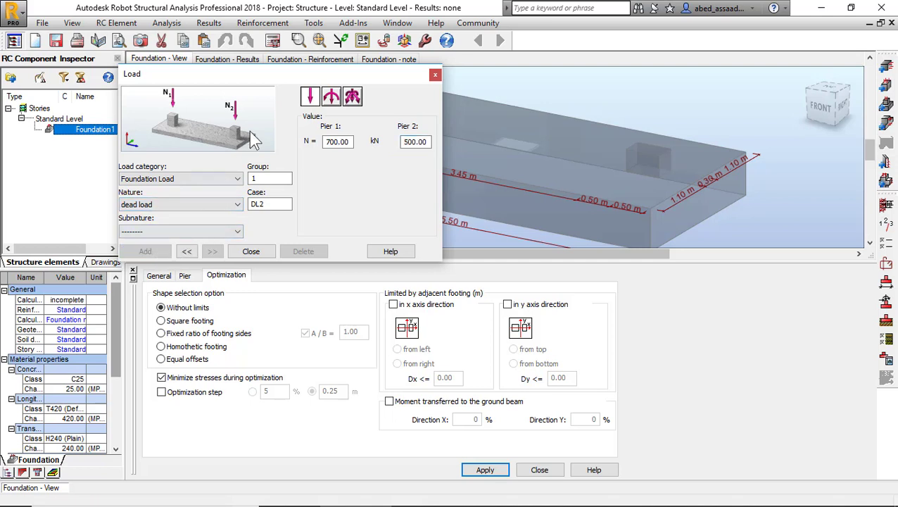
Add a live load of 500 kN on pier 1 and 350 kN on pier 2, then close
left_click(193, 203)
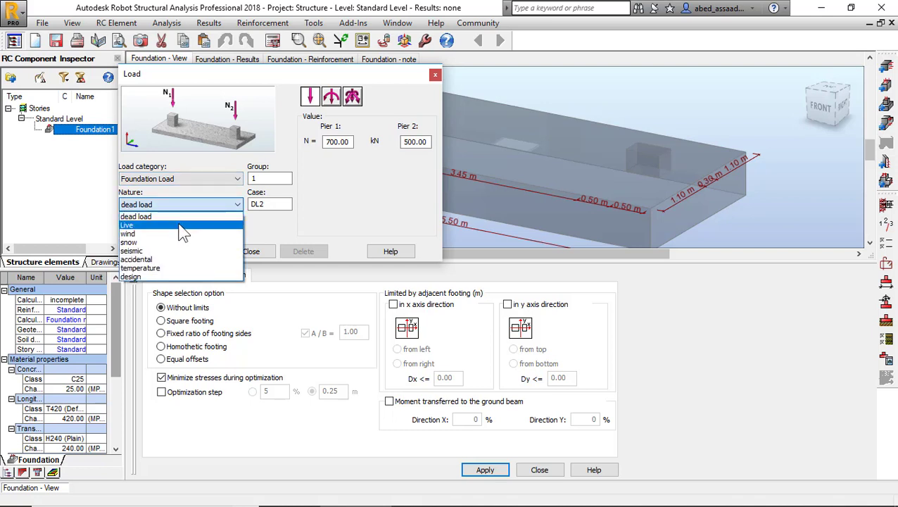
left_click(181, 233)
left_click(340, 142)
double_click(341, 141)
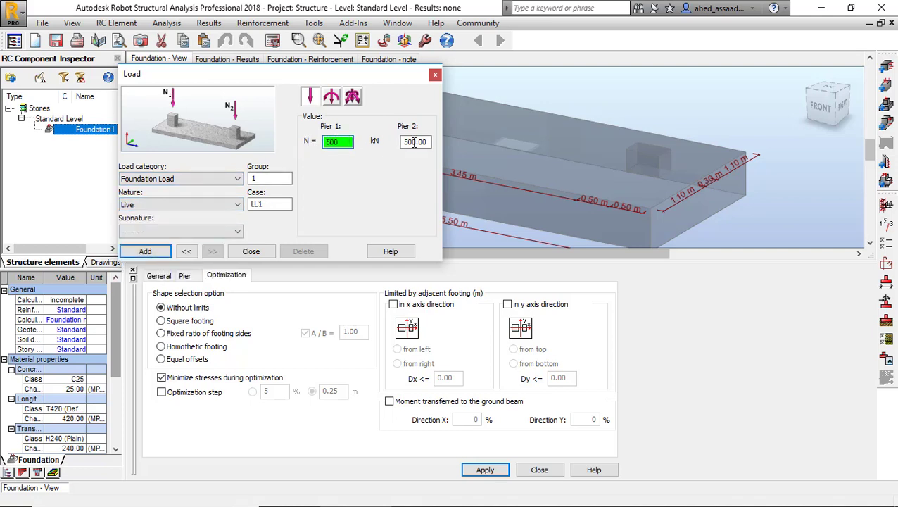
left_click_drag(431, 142, 404, 142)
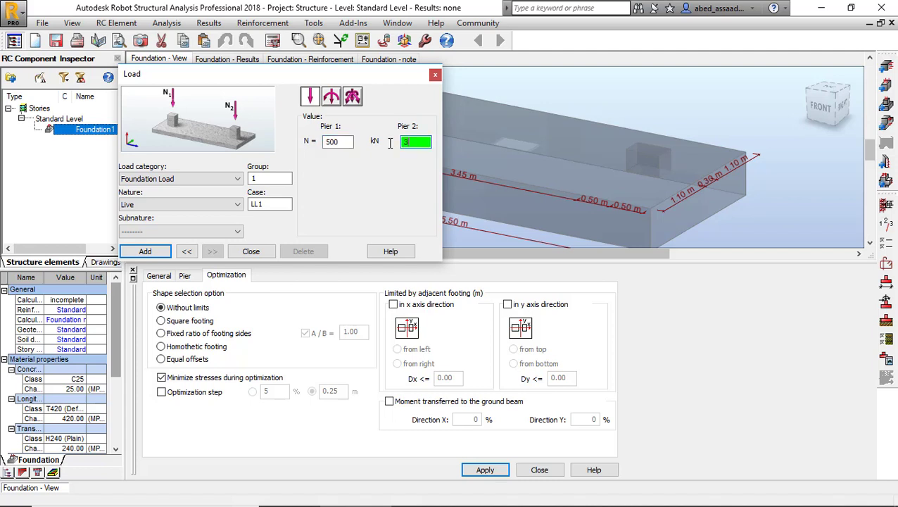
type("350")
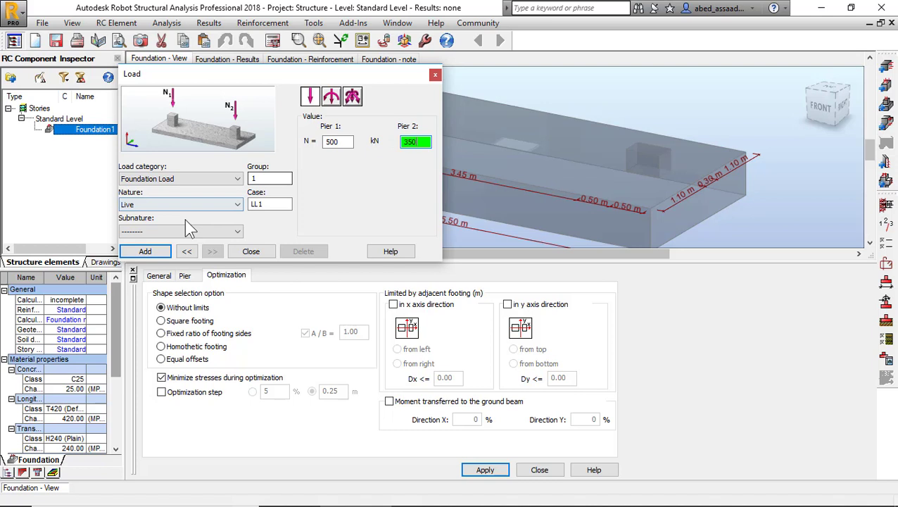
left_click(137, 253)
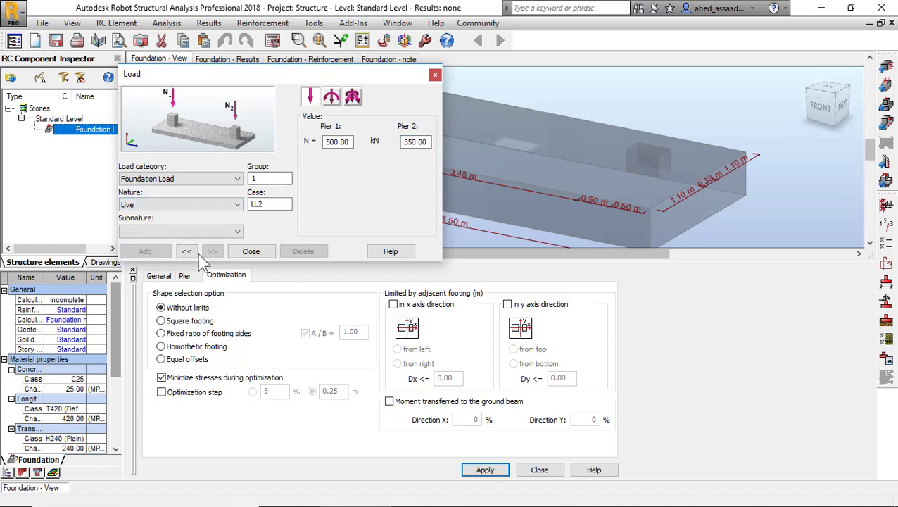
left_click(251, 252)
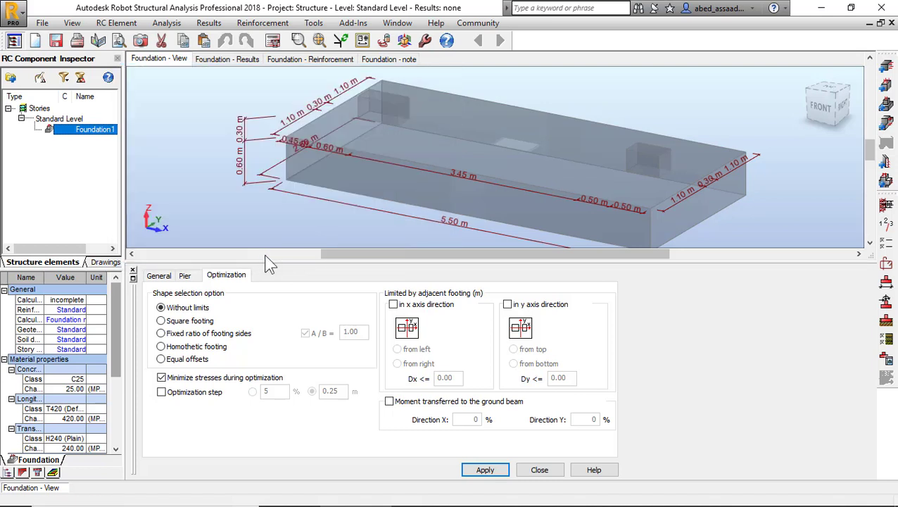
Enter an allowable soil stress of 0.2 MPa in the Geotechnical Options Stress tab and confirm
left_click(887, 339)
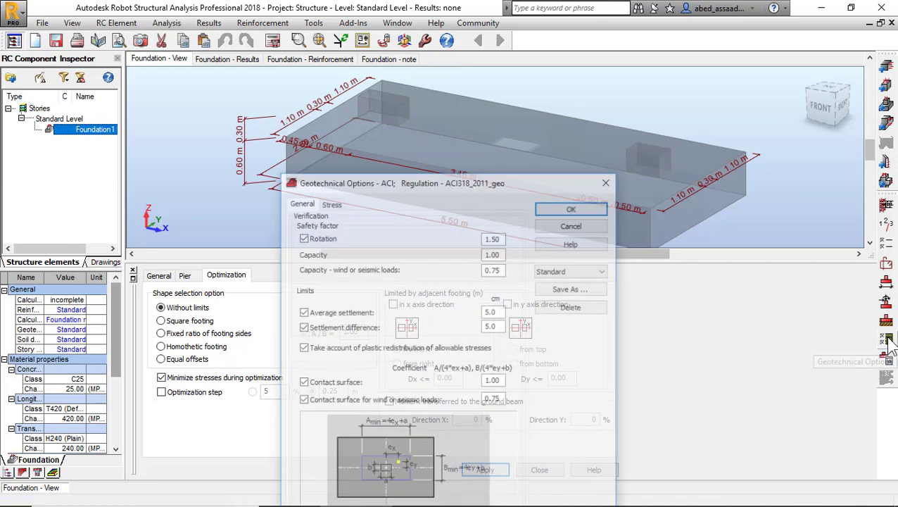
left_click_drag(361, 180, 366, 58)
left_click(305, 81)
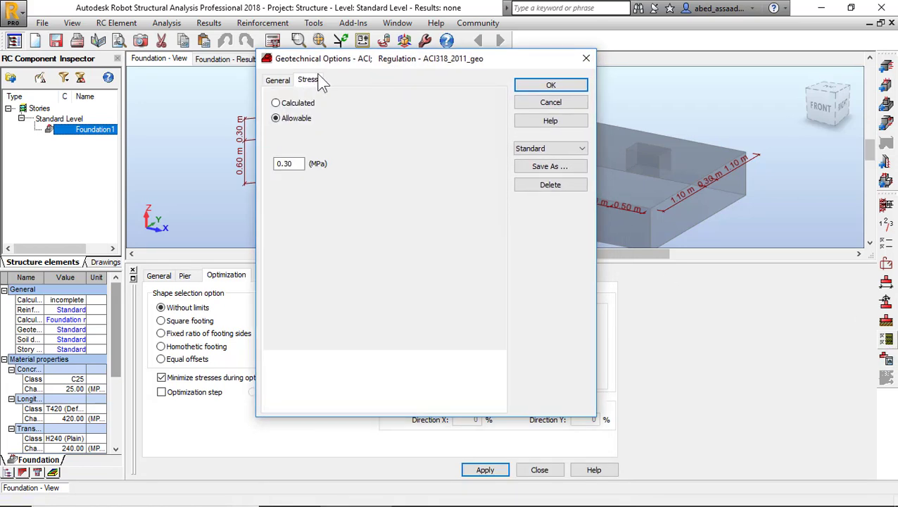
left_click(289, 163)
double_click(285, 164)
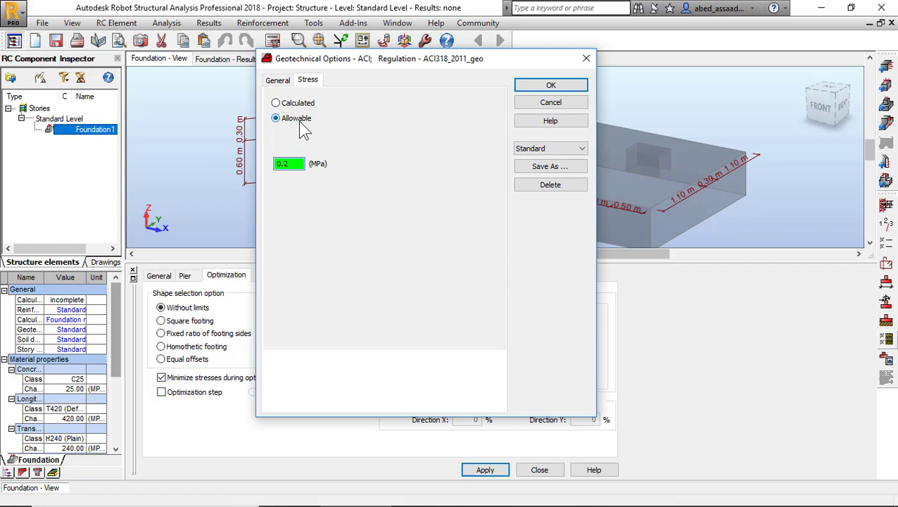
type("0.2")
left_click(548, 86)
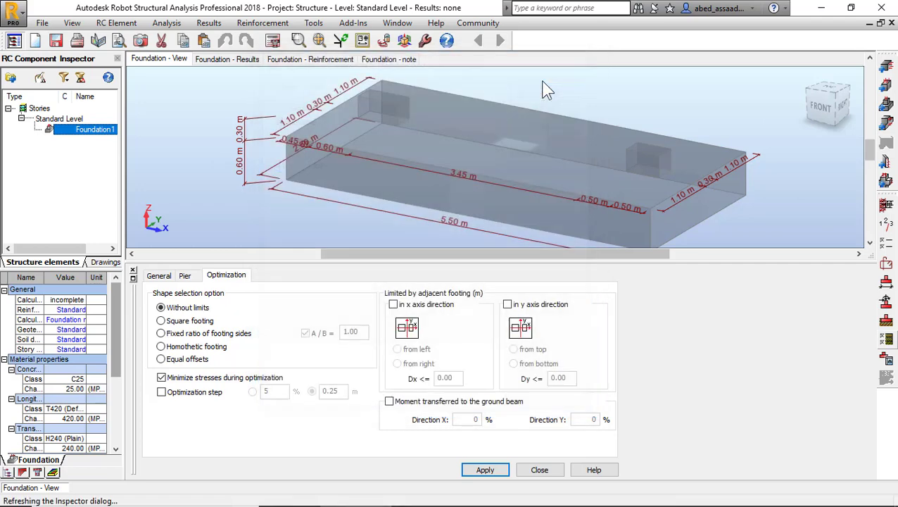
Run the footing calculation and check the resulting 5.00 × 5.00 m, 0.70 m-thick dimensions
left_click(273, 40)
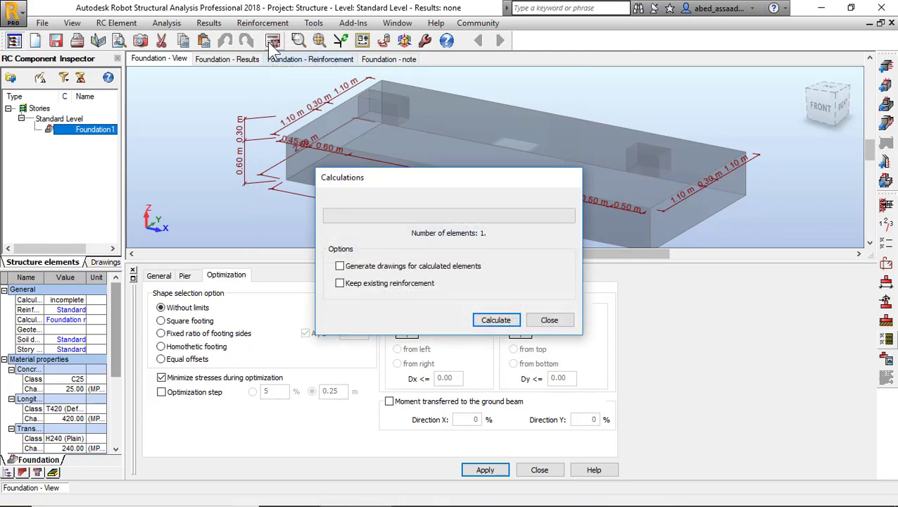
left_click(506, 321)
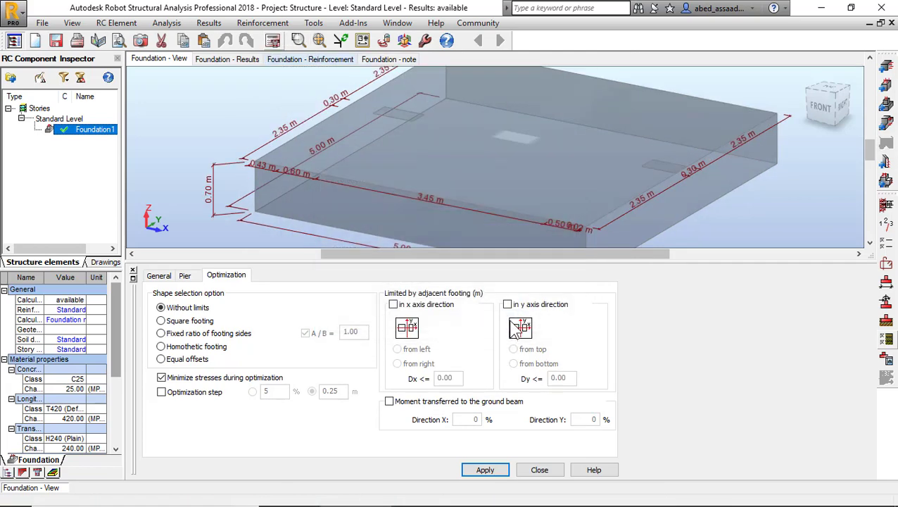
scroll(450, 155, "down", 3)
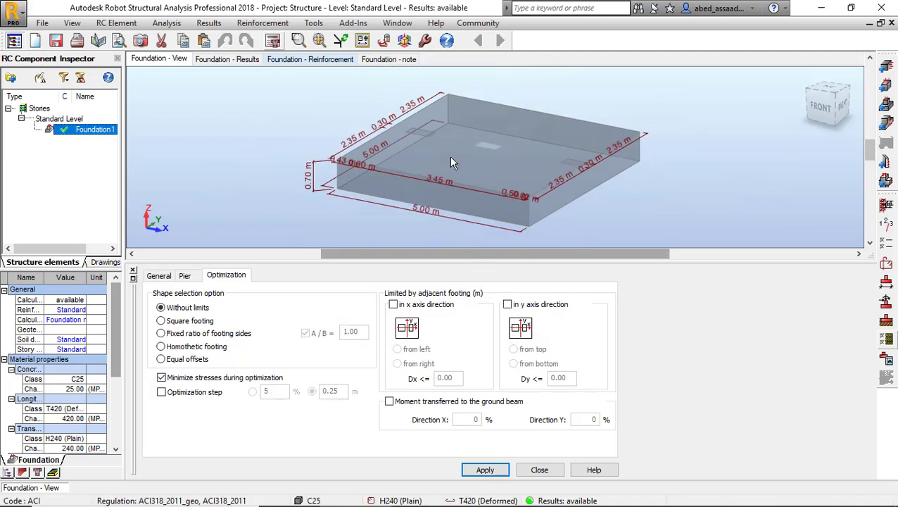
left_click(159, 276)
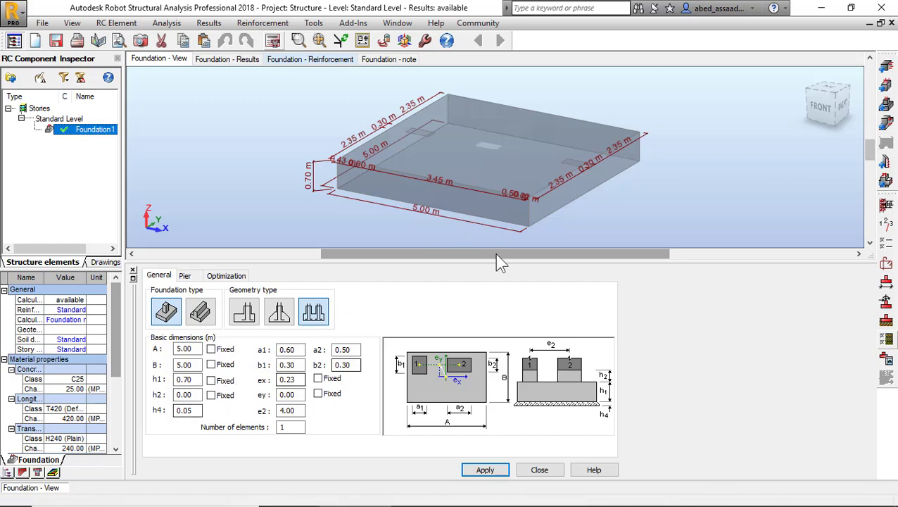
scroll(512, 238, "up", 1)
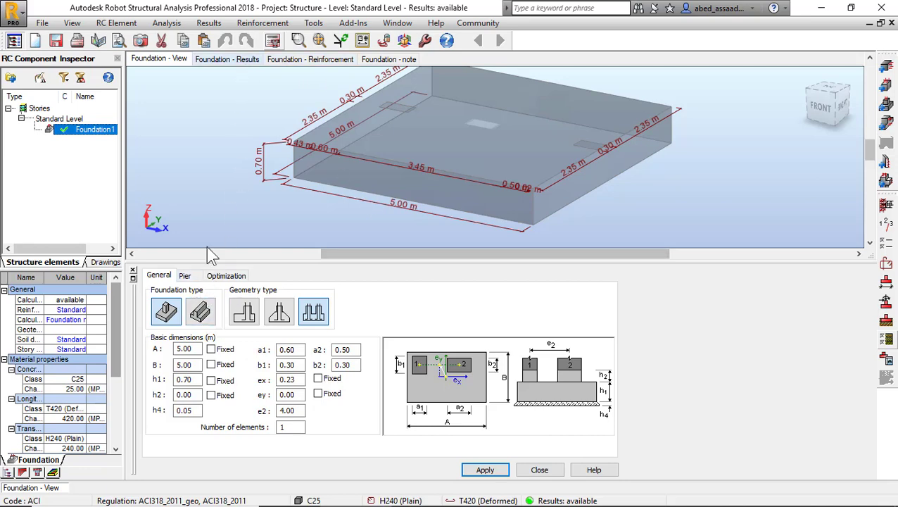
View the results and reinforcement, re-dock the reinforcement table, and show the footing in isometric 3D
left_click(238, 62)
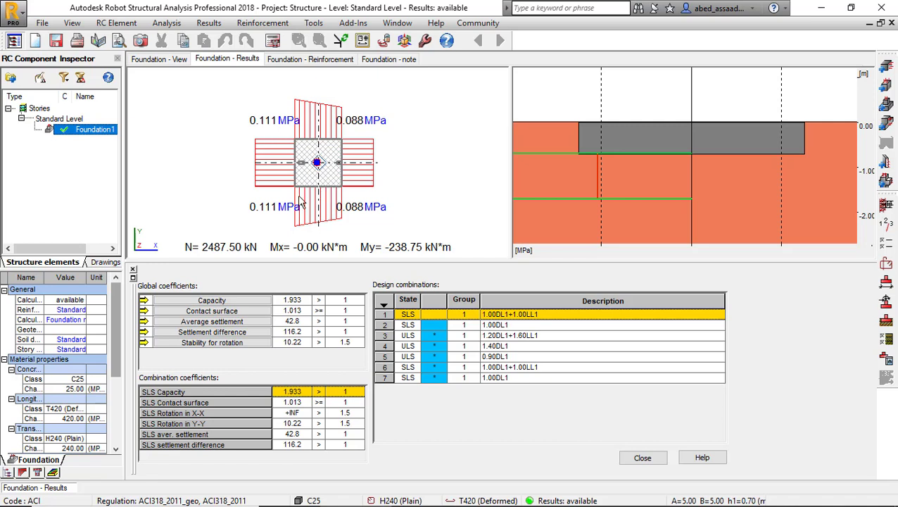
left_click(300, 61)
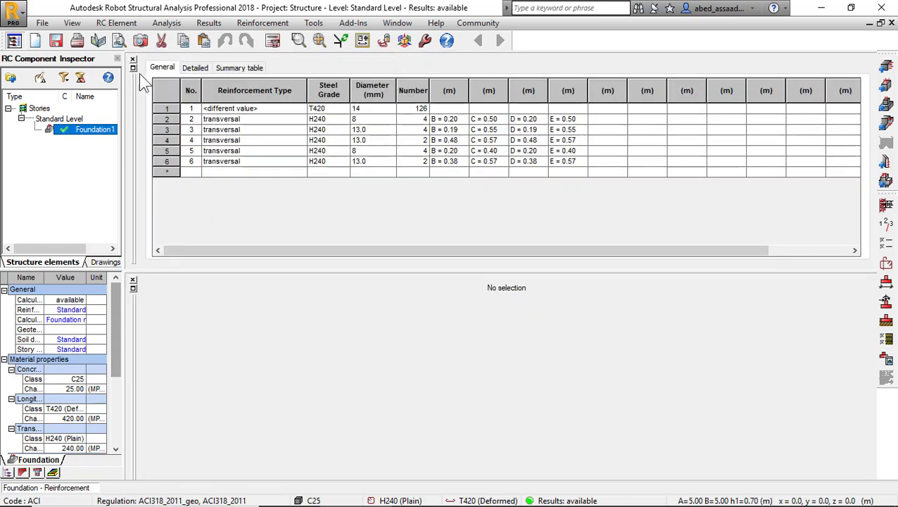
left_click_drag(138, 74, 423, 303)
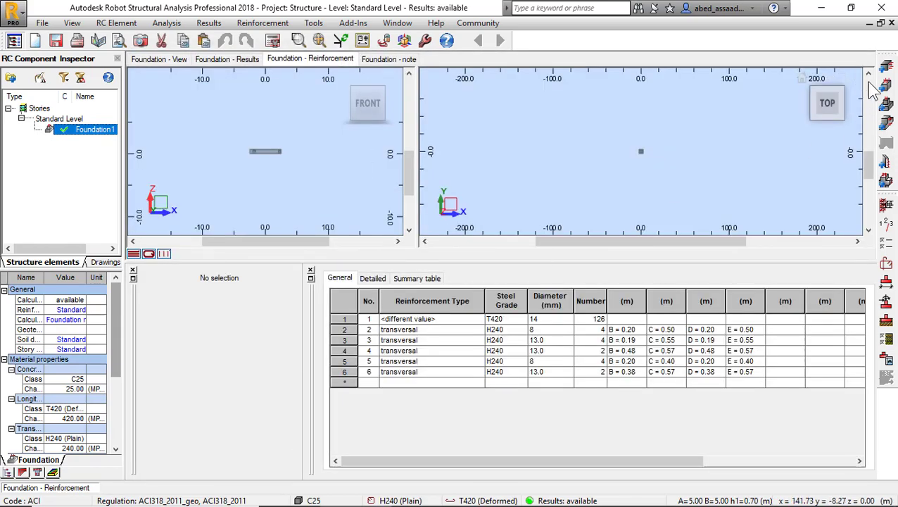
left_click(801, 79)
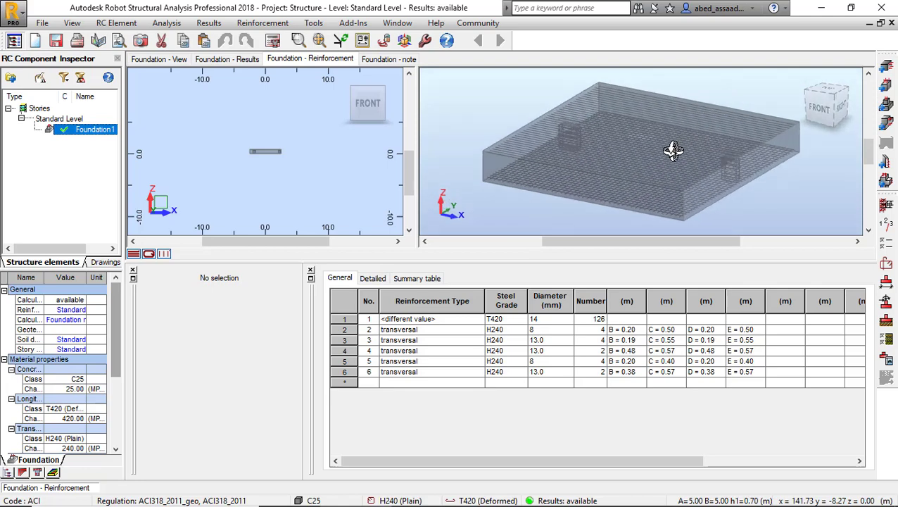
scroll(634, 152, "up", 2)
scroll(556, 125, "down", 3)
right_click(801, 188)
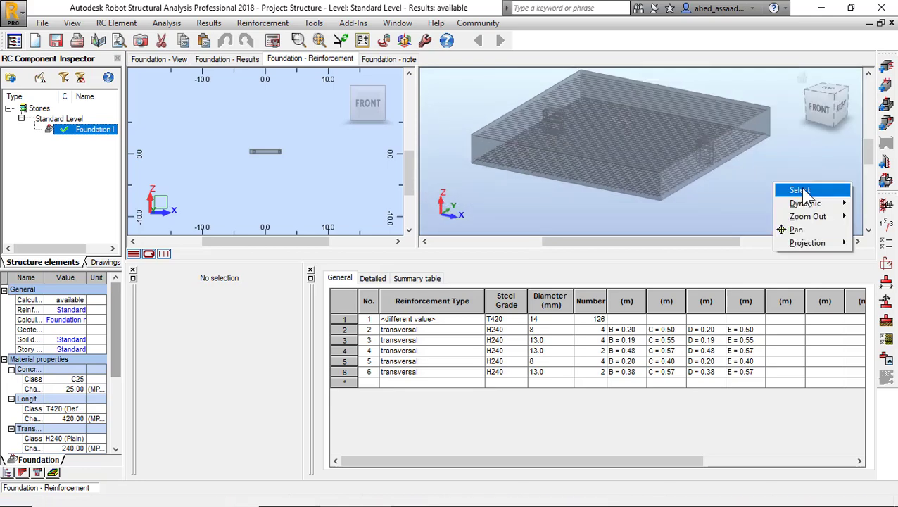
left_click(800, 190)
scroll(680, 182, "up", 5)
Select the main reinforcement bars in the 3D view, then clear the selection
left_click(680, 195)
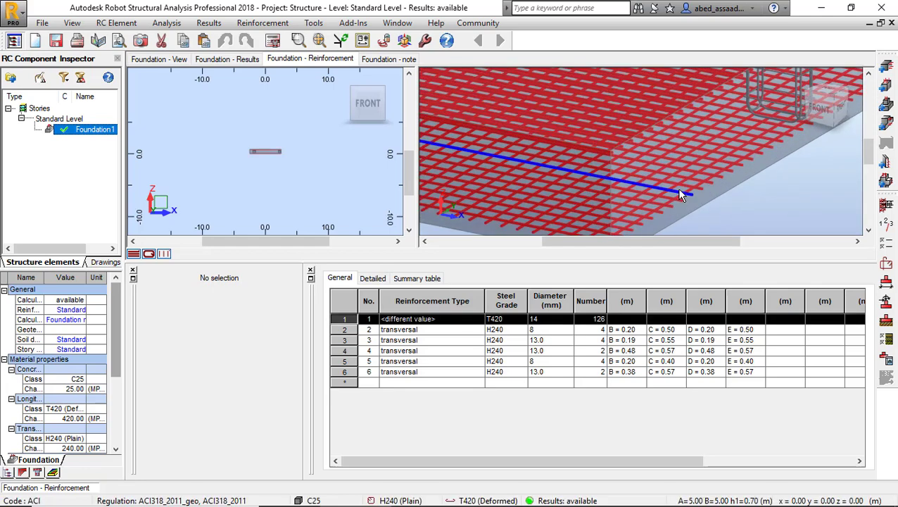
scroll(683, 185, "down", 3)
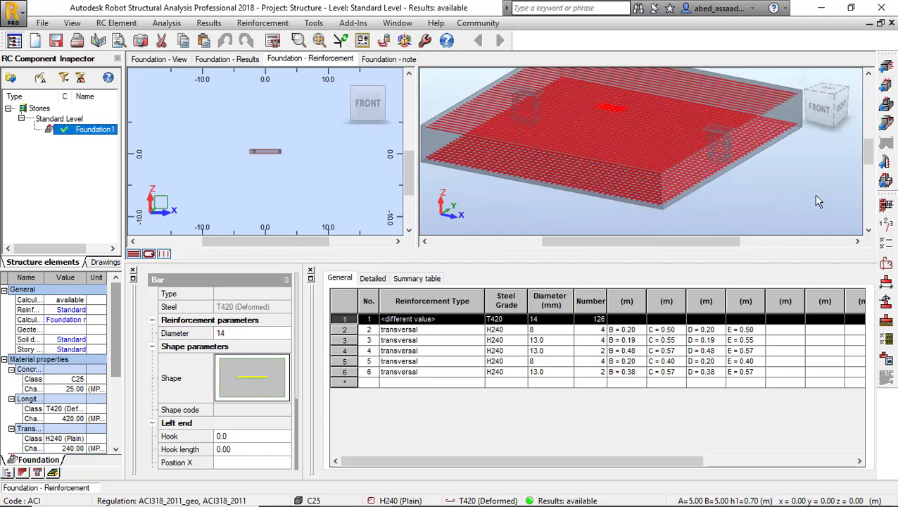
left_click(804, 180)
scroll(759, 90, "up", 5)
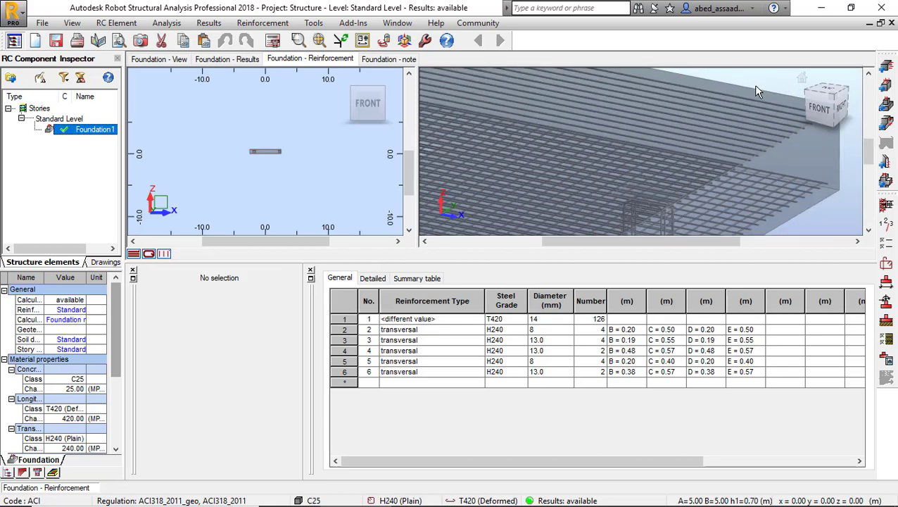
scroll(757, 90, "down", 5)
scroll(535, 158, "up", 3)
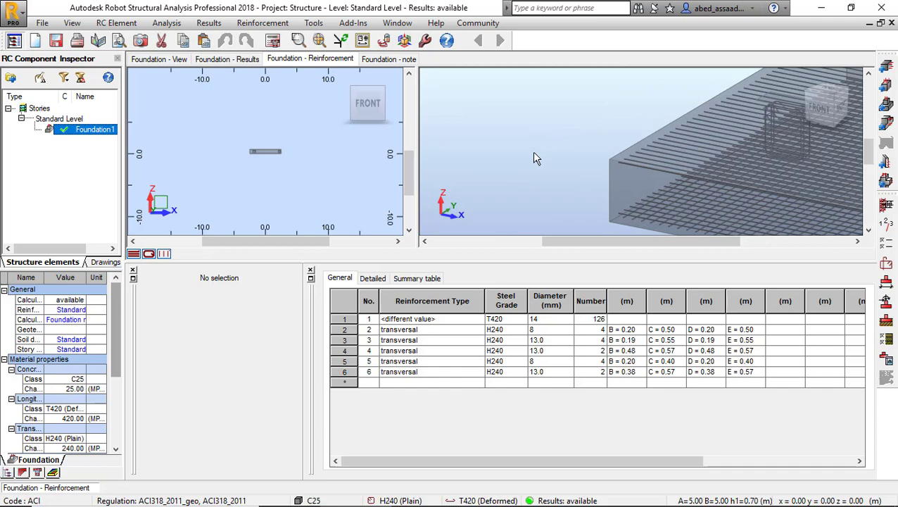
scroll(536, 157, "down", 4)
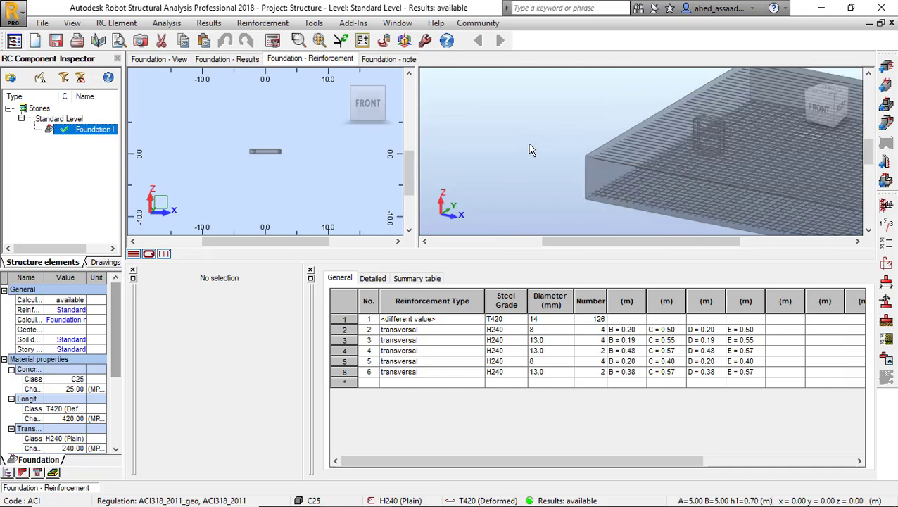
Scroll through the footing calculation note, then return to the Foundation - View tab
left_click(384, 61)
scroll(518, 261, "down", 15)
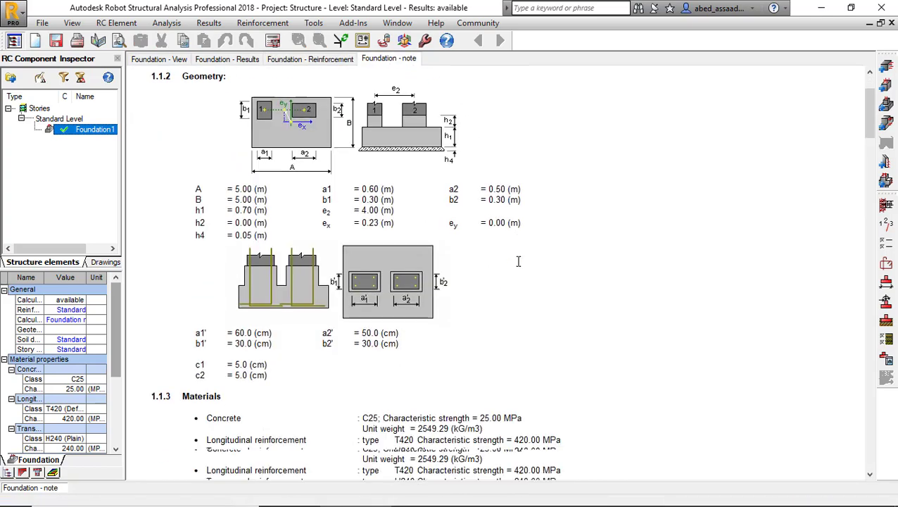
scroll(157, 145, "up", 15)
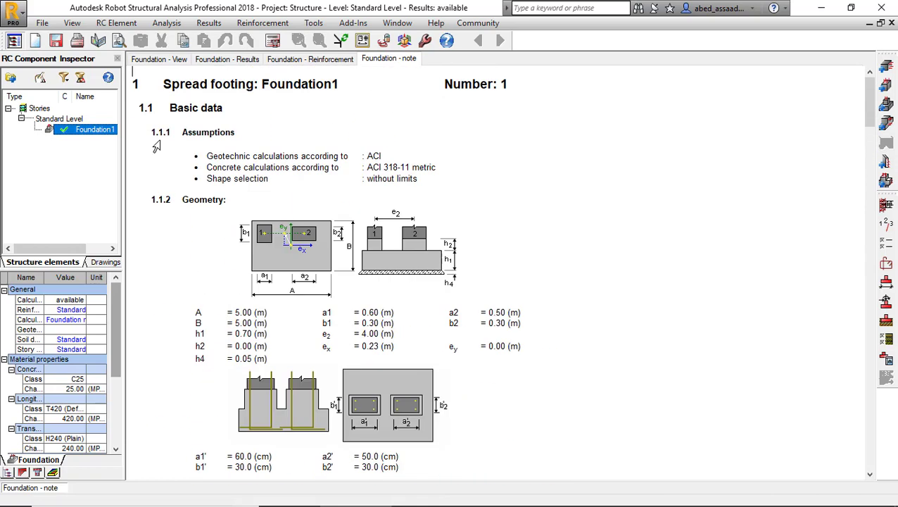
left_click(160, 60)
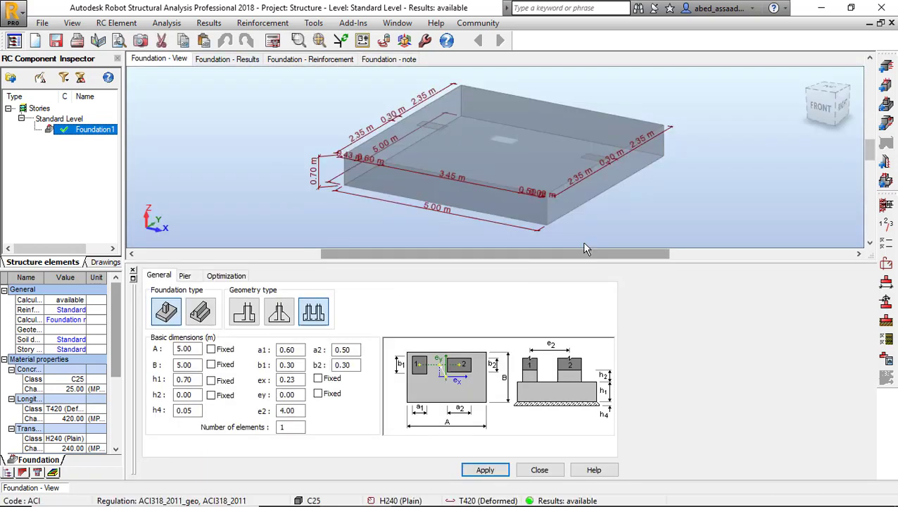
Switch the footing shape optimization to equal offsets and apply it
left_click(237, 278)
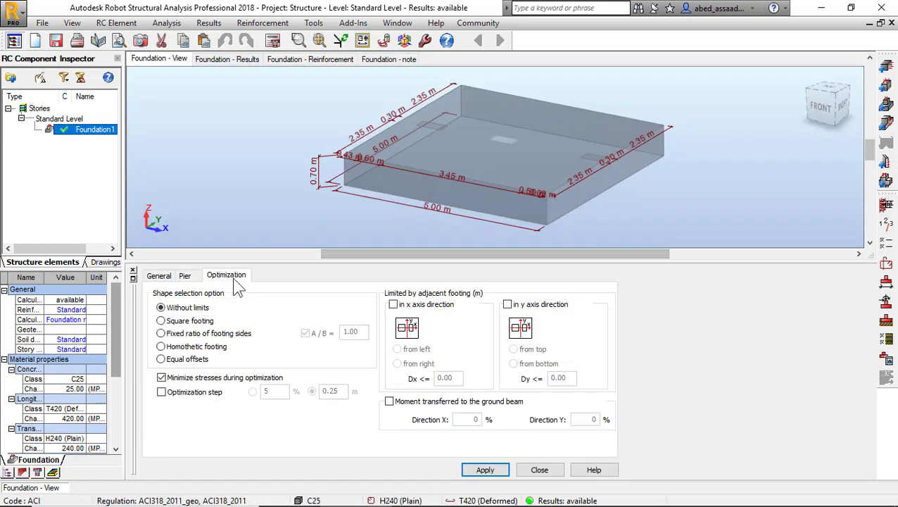
left_click(187, 360)
left_click(491, 470)
Recalculate the footing and check its new 6.15 × 1.90 × 0.60 m dimensions
left_click(273, 40)
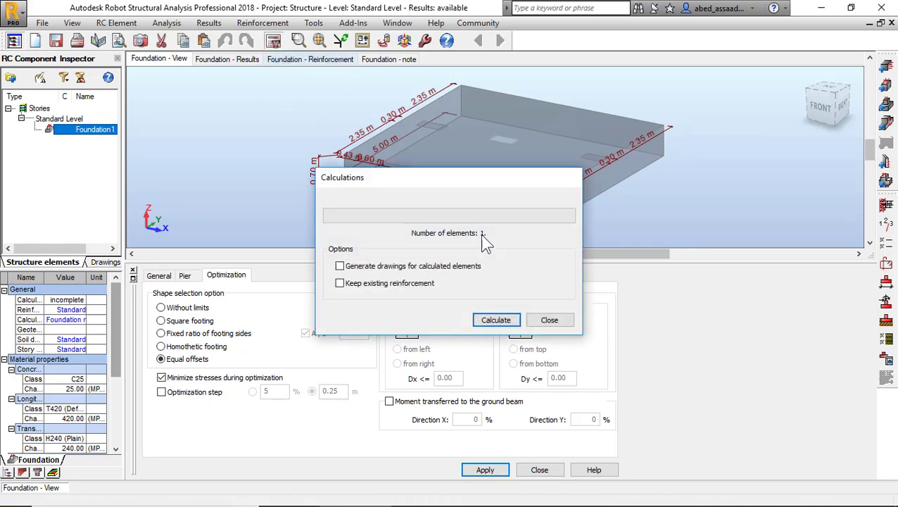
left_click(505, 320)
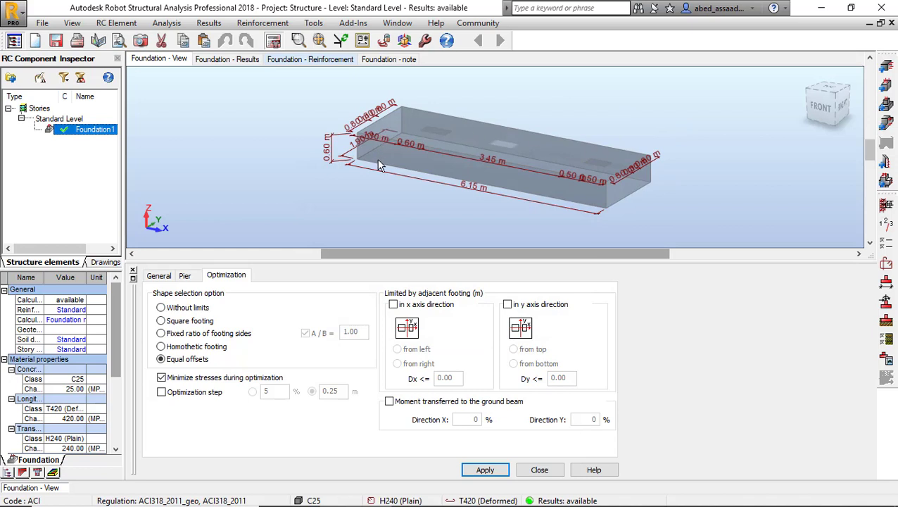
scroll(377, 161, "up", 1)
left_click(160, 275)
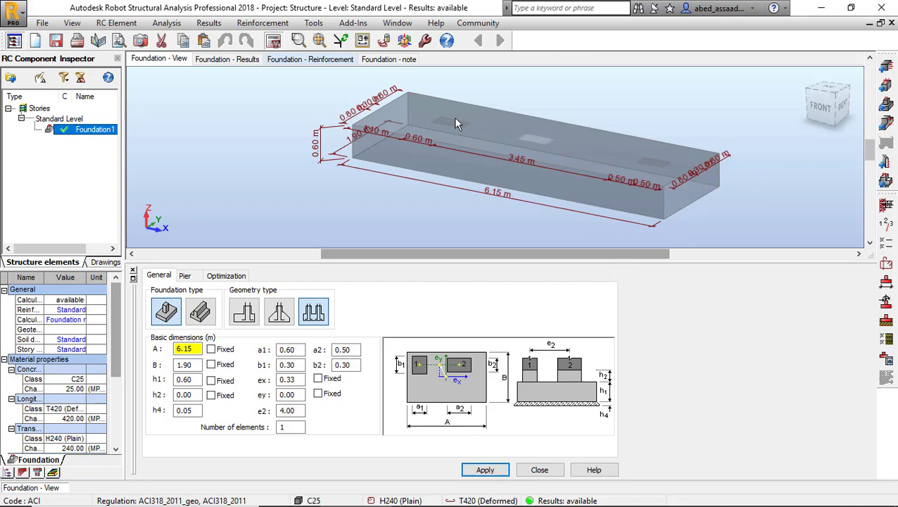
left_click(302, 61)
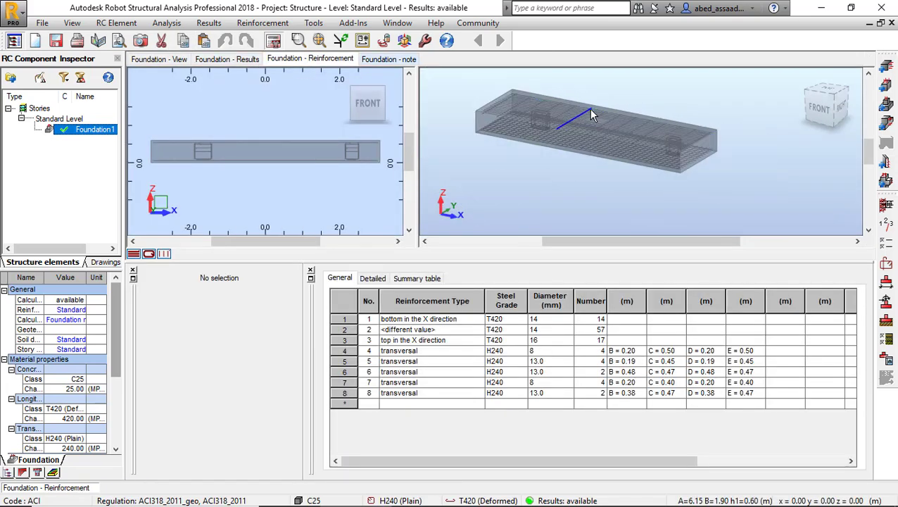
scroll(588, 108, "up", 3)
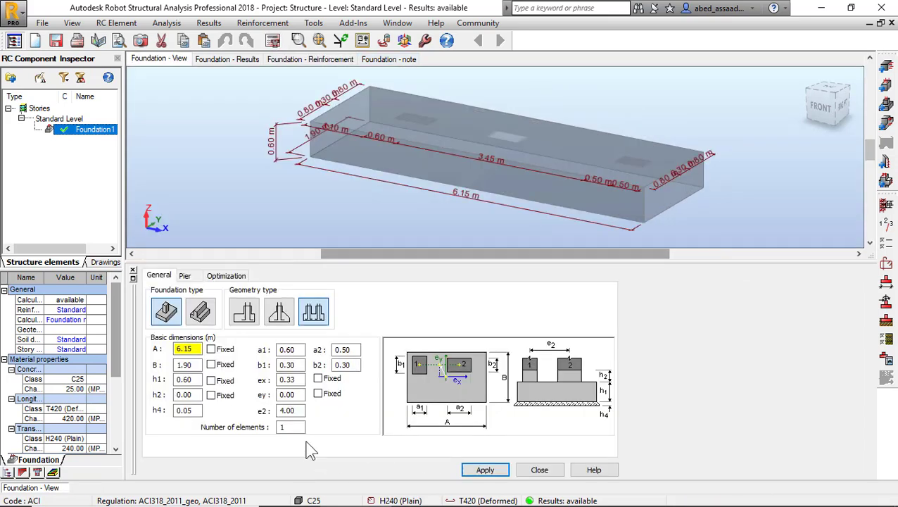
left_click(887, 339)
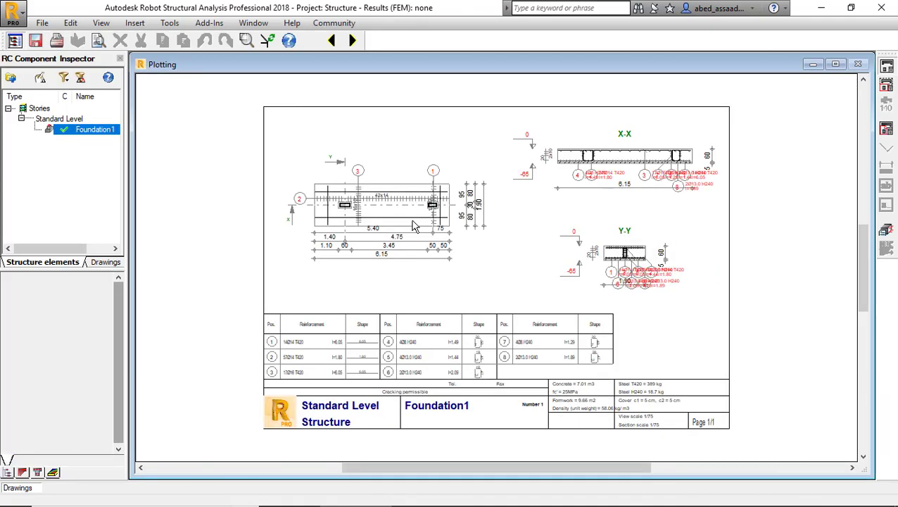
scroll(601, 164, "up", 5)
scroll(649, 164, "down", 5)
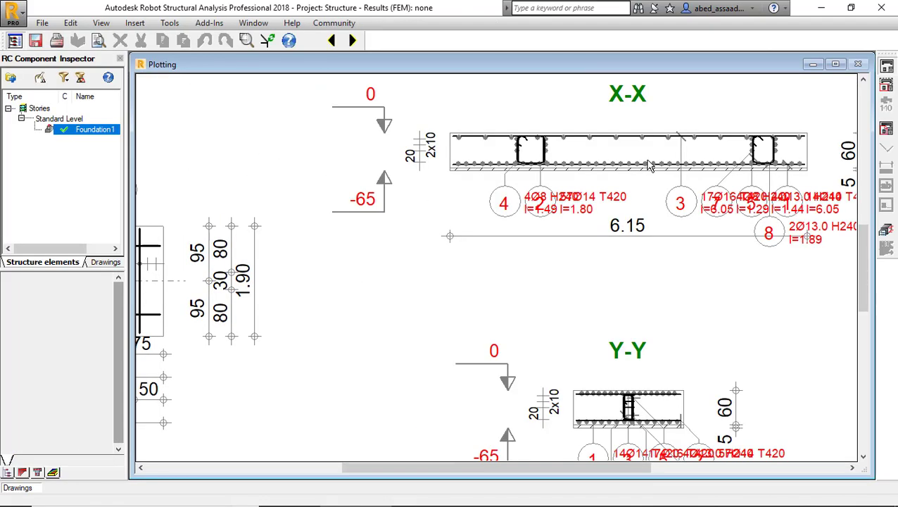
scroll(292, 387, "up", 3)
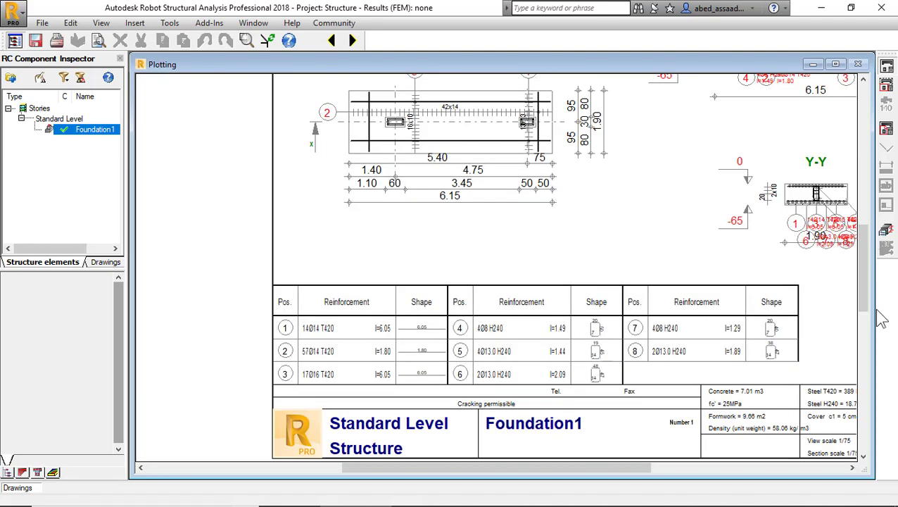
left_click(889, 241)
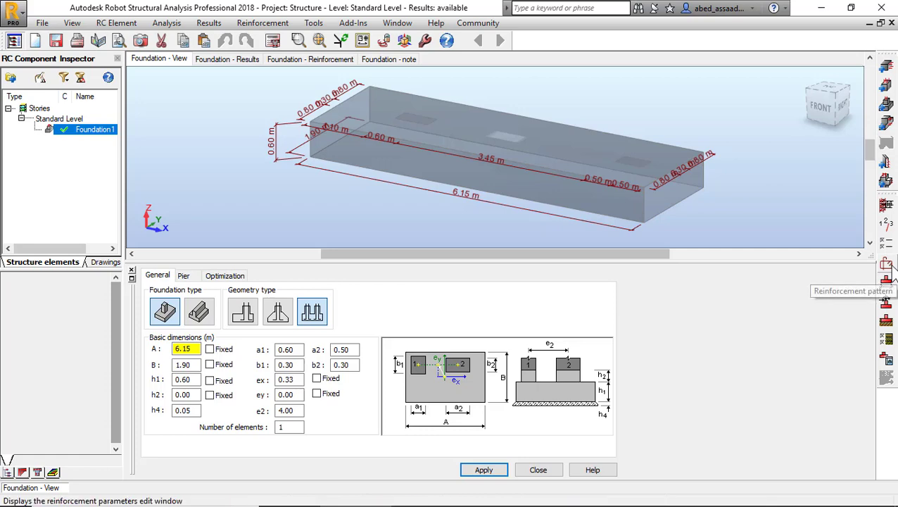
Give the main bars 90° hooks at both ends, always applied, with at least 20 cm length
left_click(887, 265)
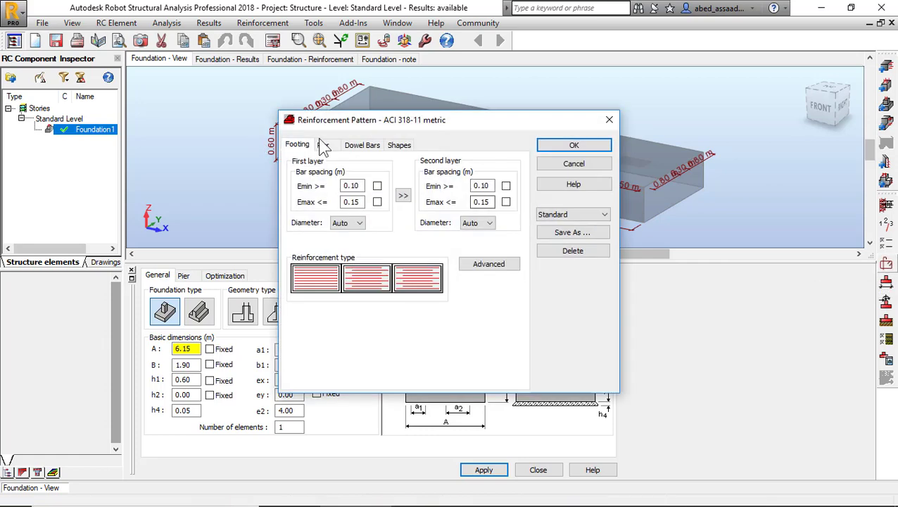
left_click(324, 145)
left_click(362, 145)
left_click(399, 144)
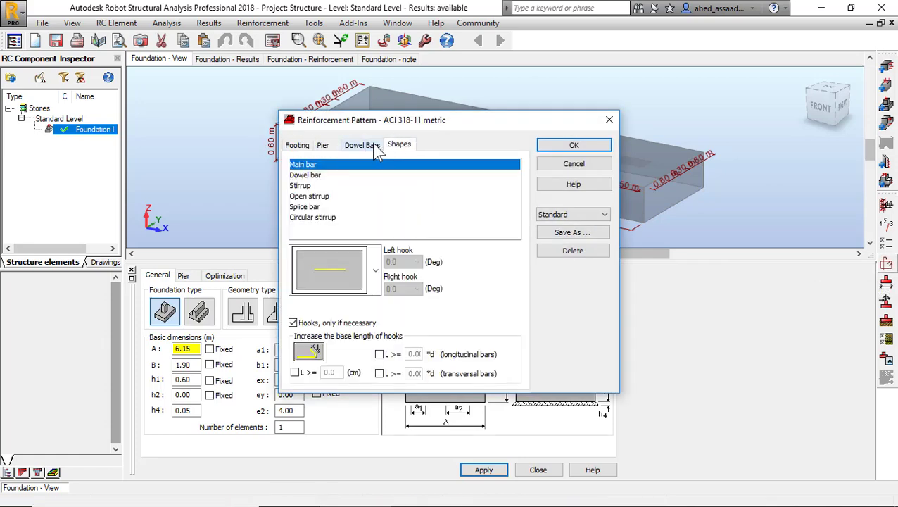
left_click(375, 270)
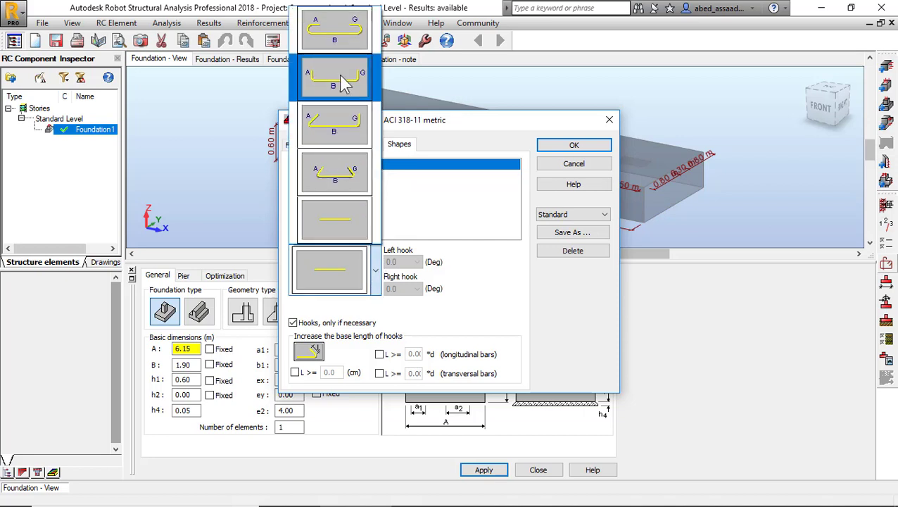
left_click(344, 81)
left_click(306, 324)
left_click(303, 371)
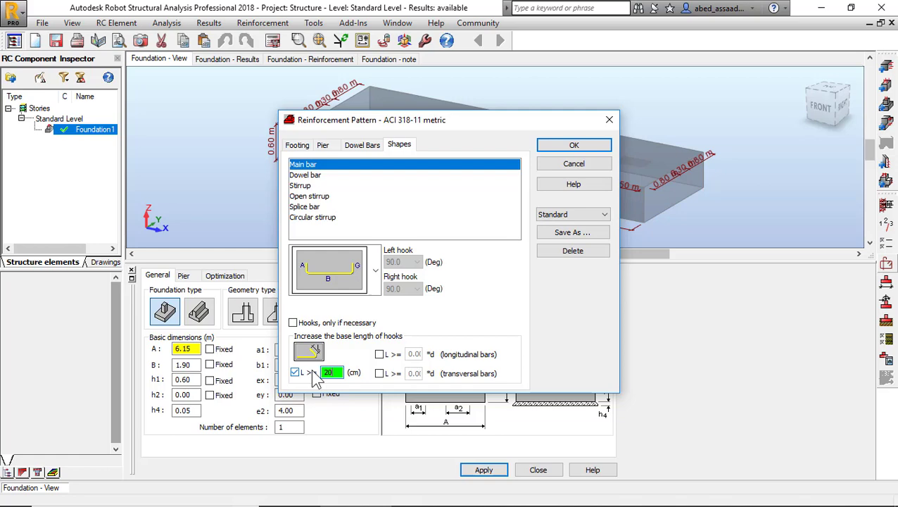
Confirm the hooked-bar pattern, recalculate the footing and view the new reinforcement cage
left_click(590, 146)
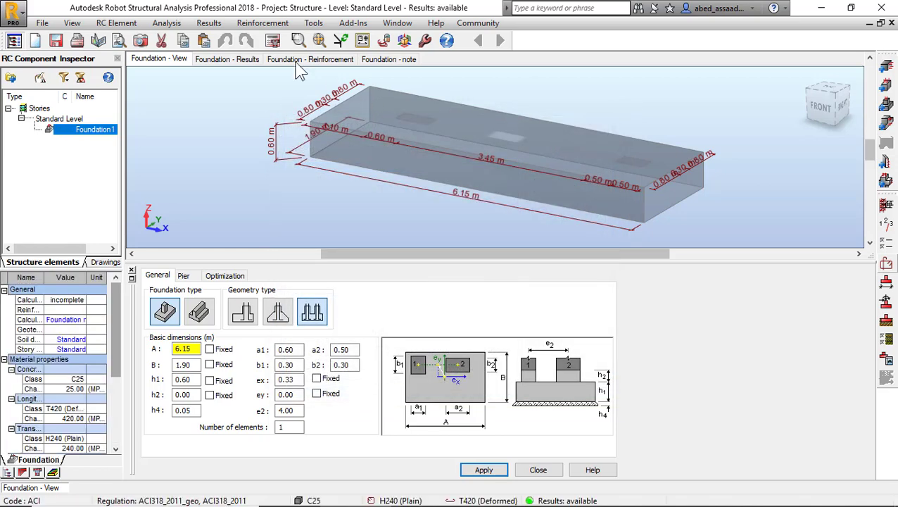
left_click(490, 320)
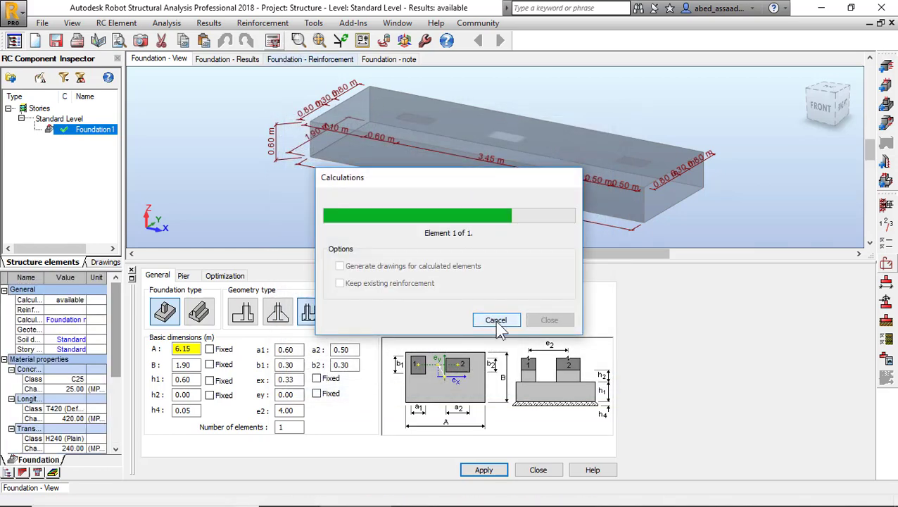
left_click(324, 61)
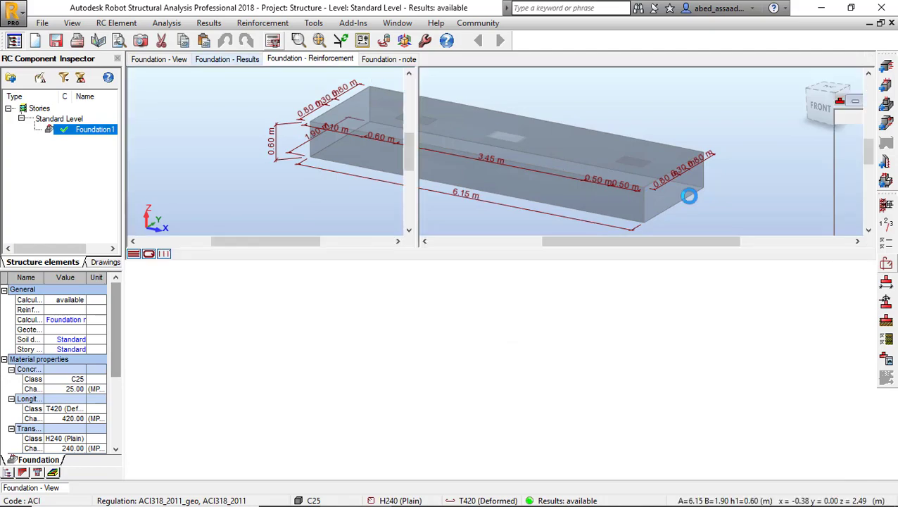